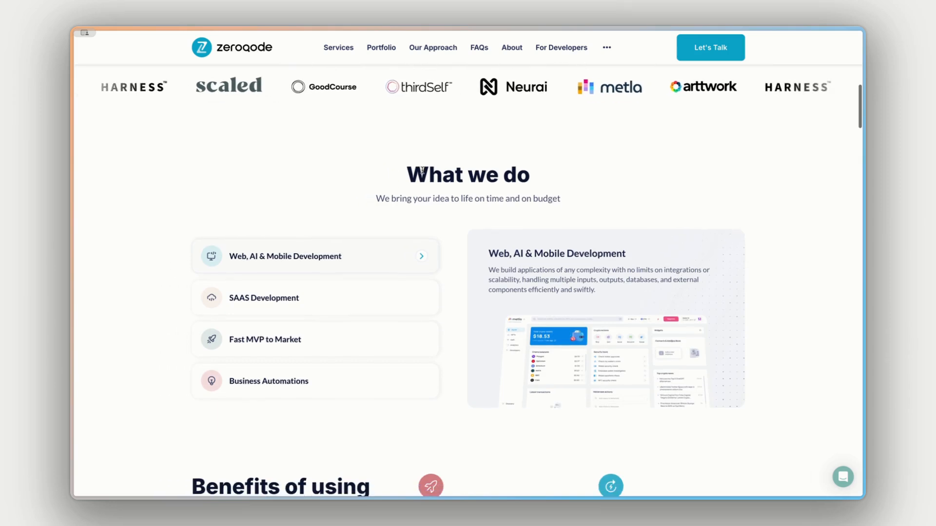
View the SAAS Development, Fast MVP to Market and Business Automations service descriptions under What we do
left_click(316, 273)
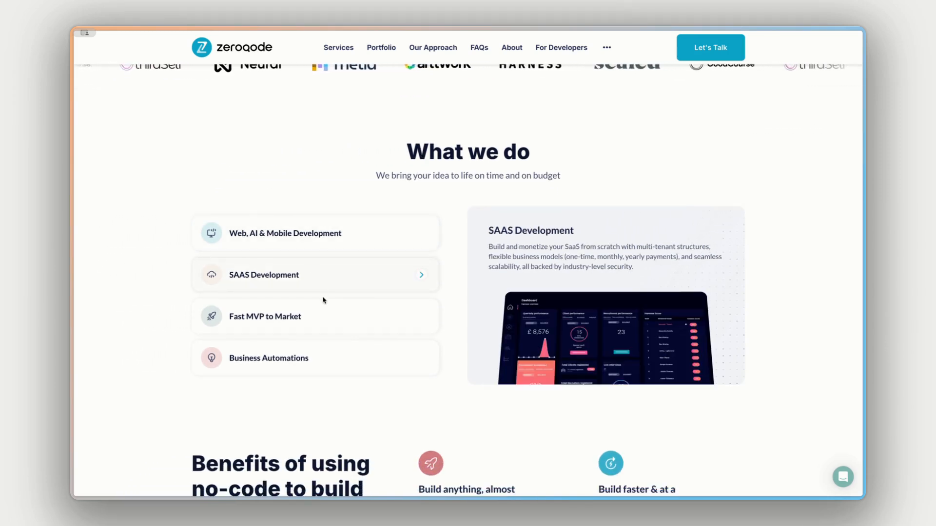
left_click(325, 308)
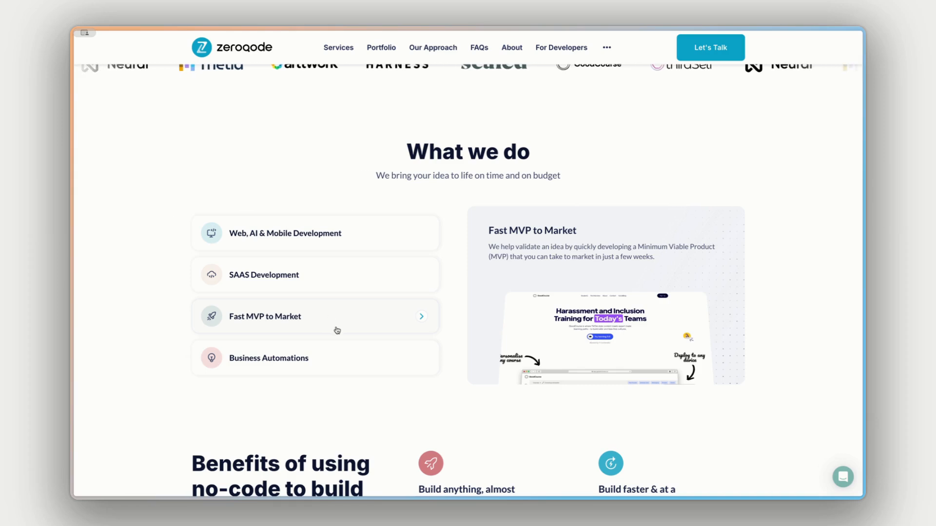
left_click(330, 356)
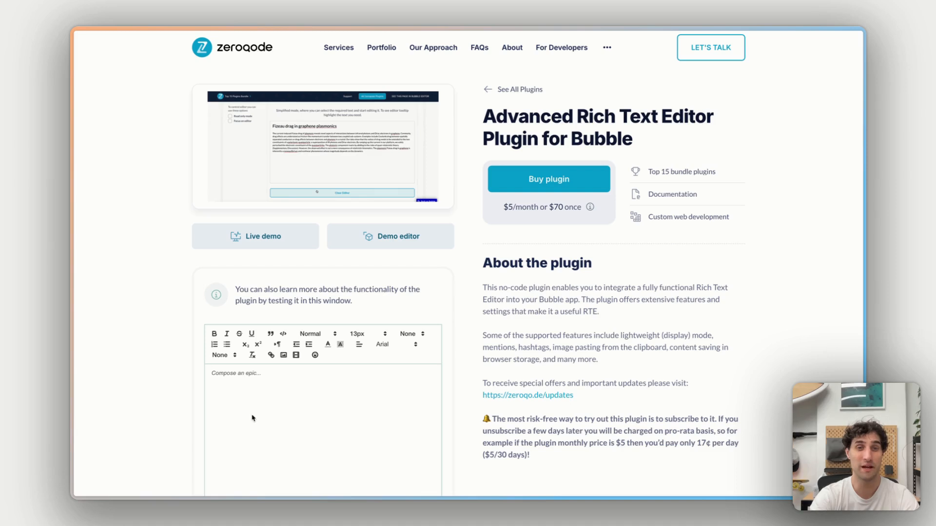
Enter the sample text "jcduhfsu" in the test editor embedded on the Advanced Rich Text Editor plugin page
left_click(244, 378)
type("jcduhfsu")
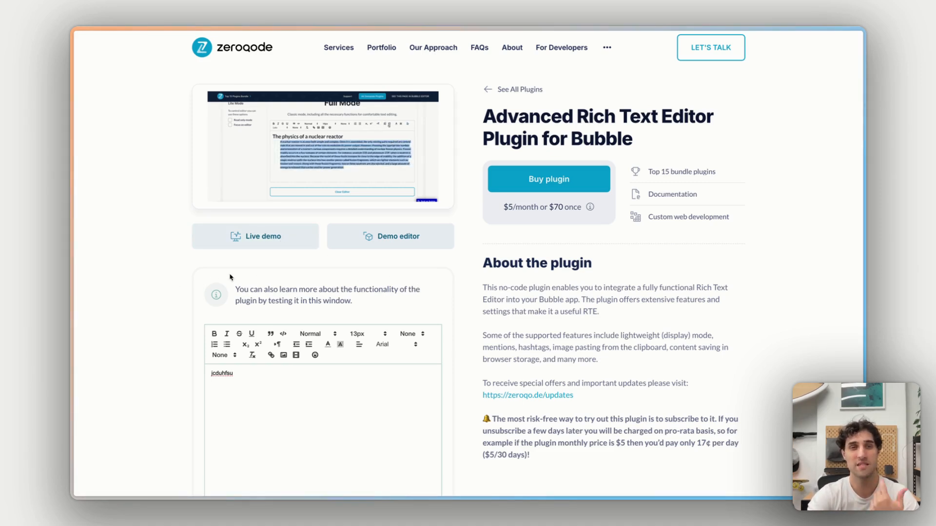
Open the plugin's demo editor and expand the G [block] all rte group down to the blocks inside G [block] Content
left_click(362, 245)
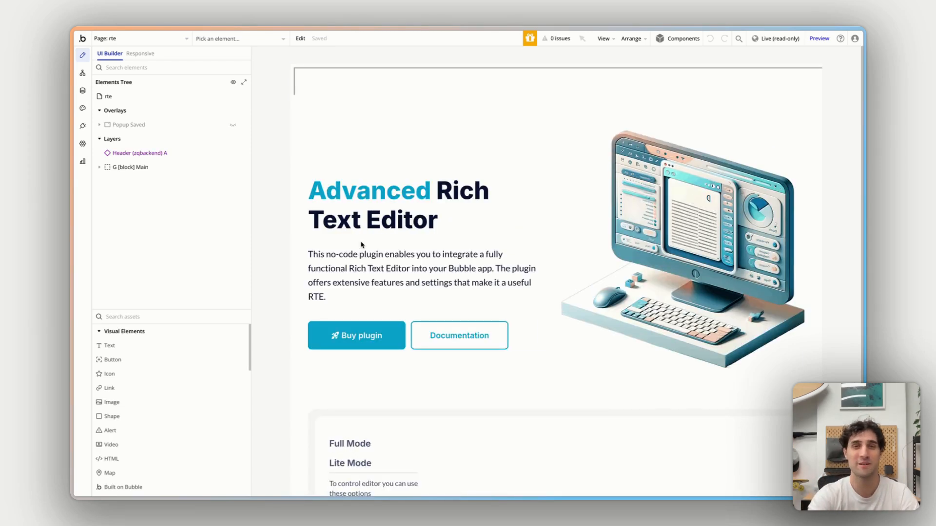
scroll(727, 278, "down", 2)
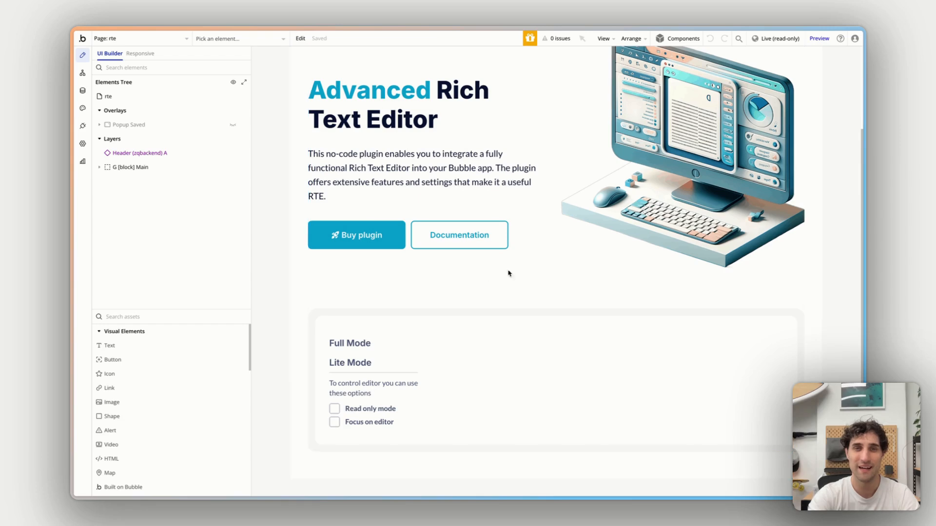
left_click(455, 362)
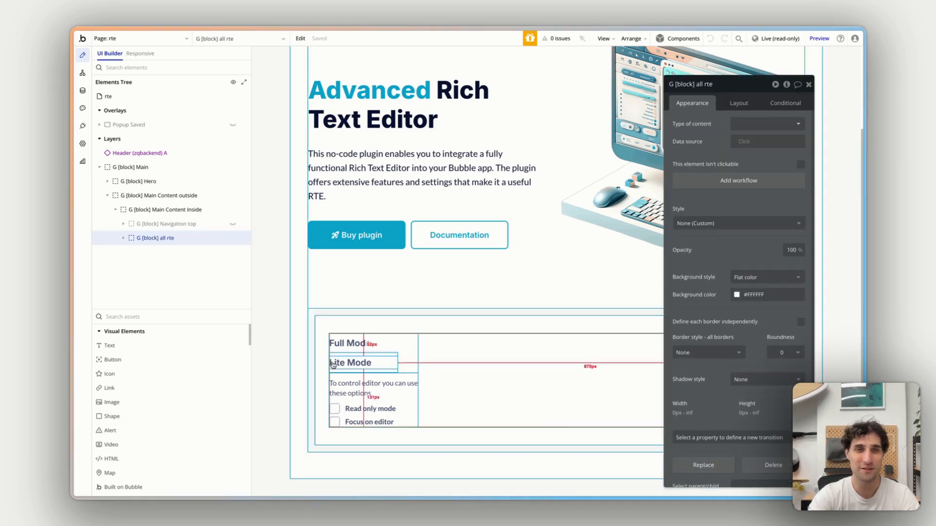
left_click(123, 238)
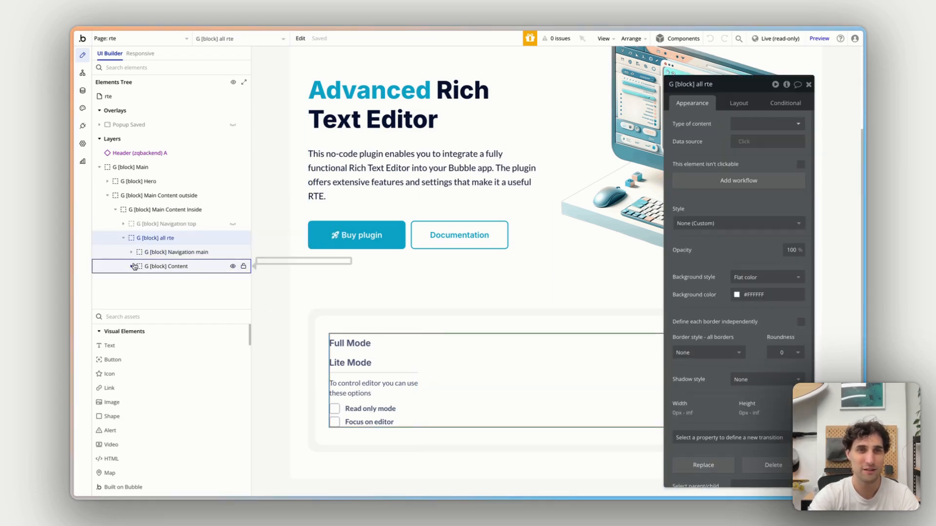
left_click(135, 266)
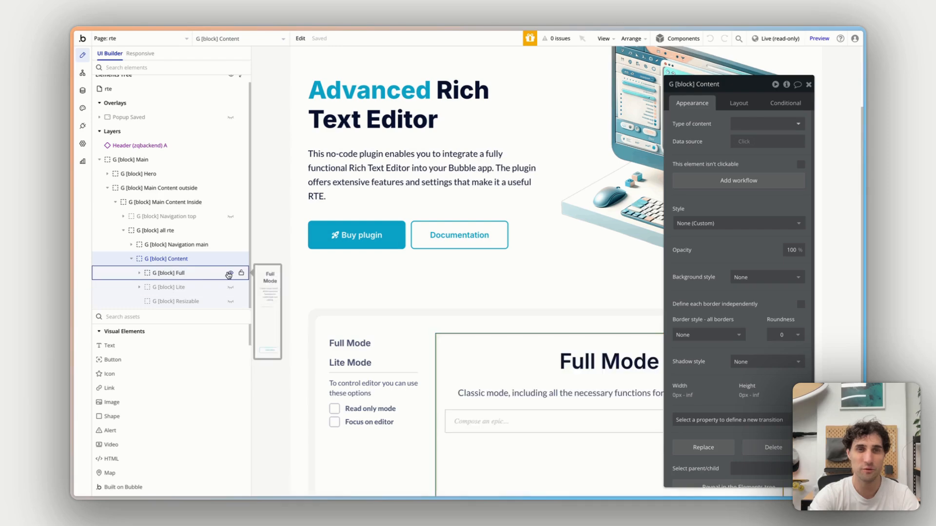
Show the hidden G [block] Lite block on the rte demo page and open the page's workflows
left_click(230, 288)
scroll(414, 334, "down", 6)
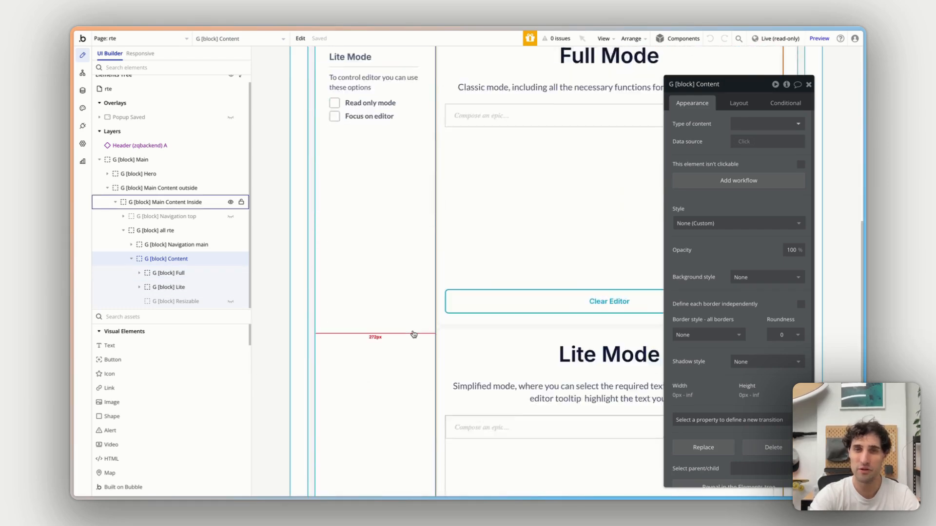
scroll(413, 334, "down", 1)
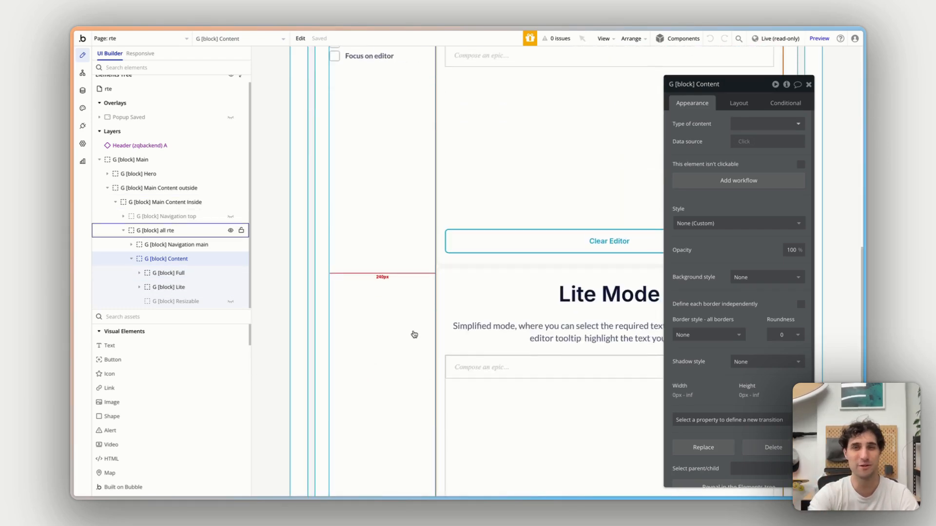
scroll(462, 271, "up", 3)
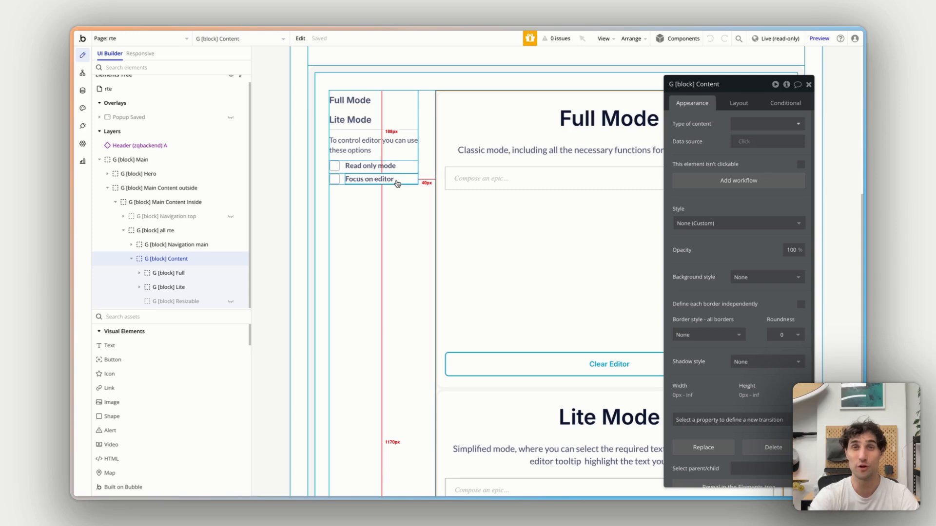
left_click(82, 72)
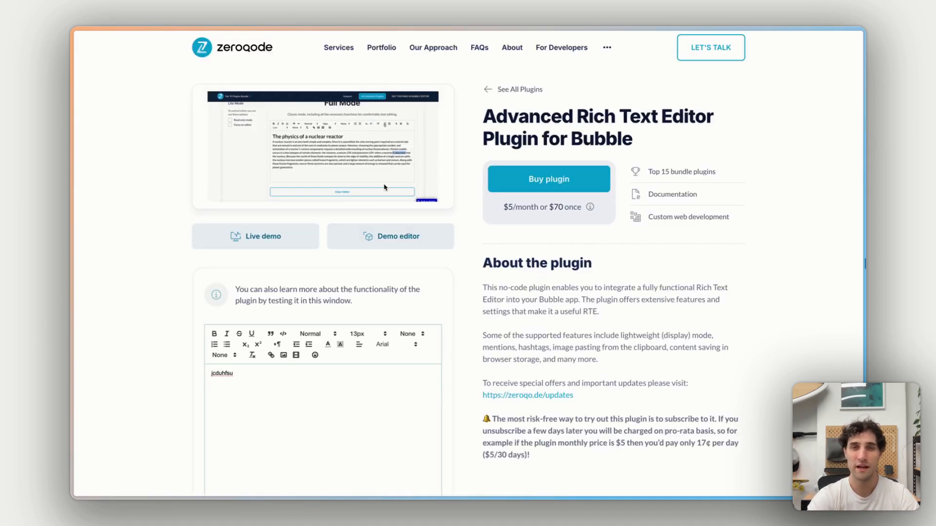
Open the plugin's documentation and read the ZQ RTE element properties down to its preview
left_click(673, 193)
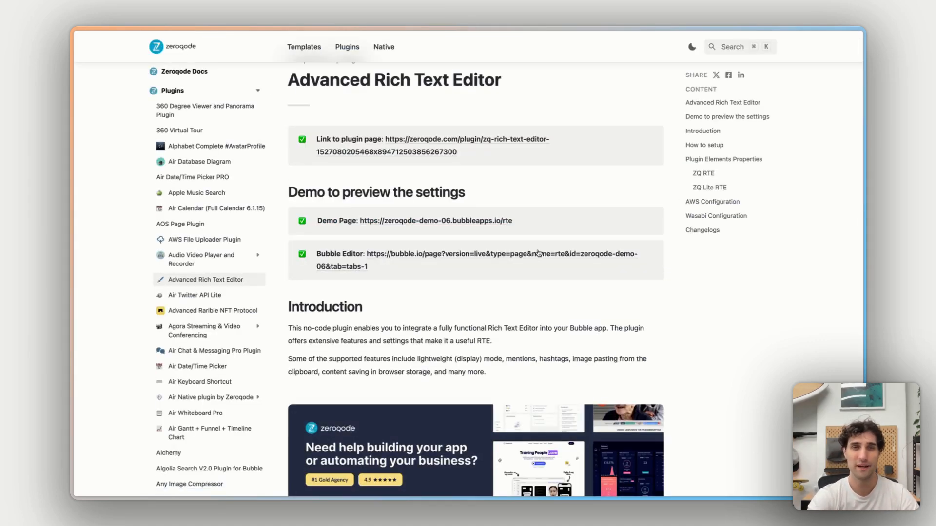
scroll(472, 295, "down", 10)
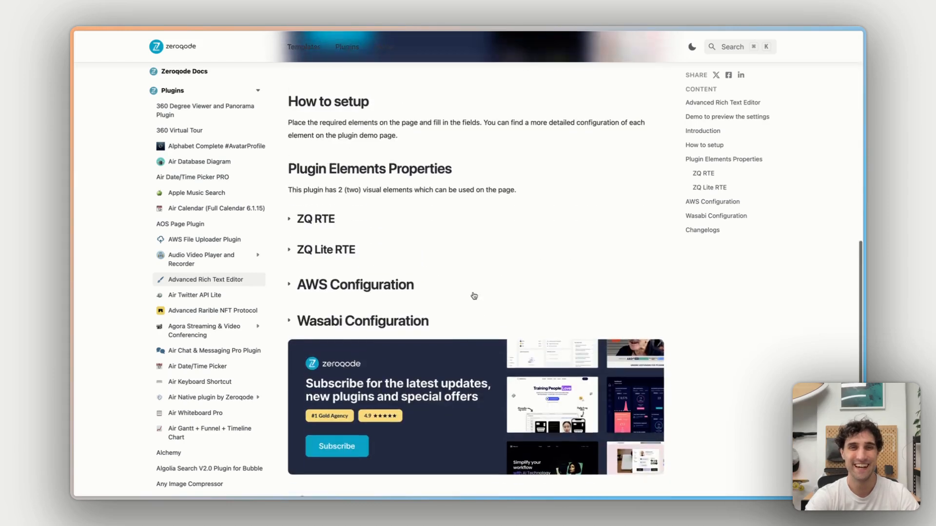
left_click(318, 228)
scroll(501, 235, "down", 5)
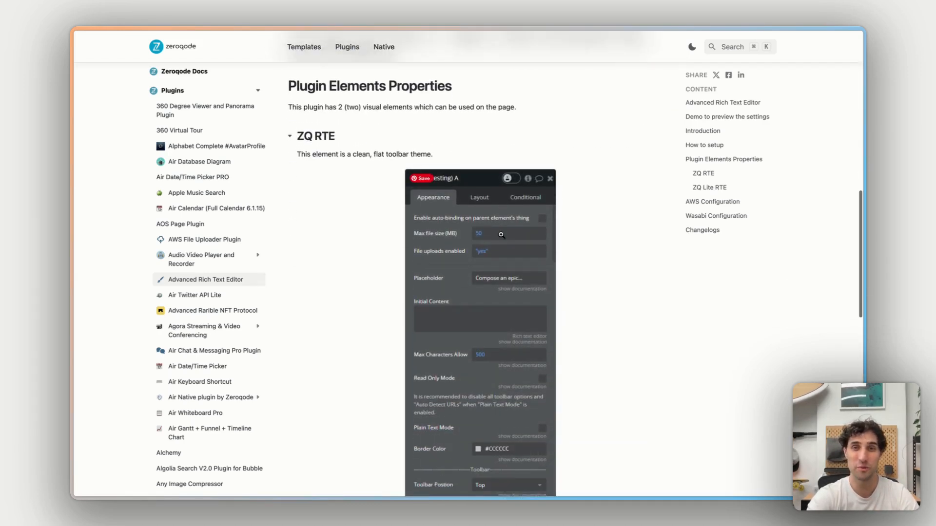
scroll(501, 235, "down", 5)
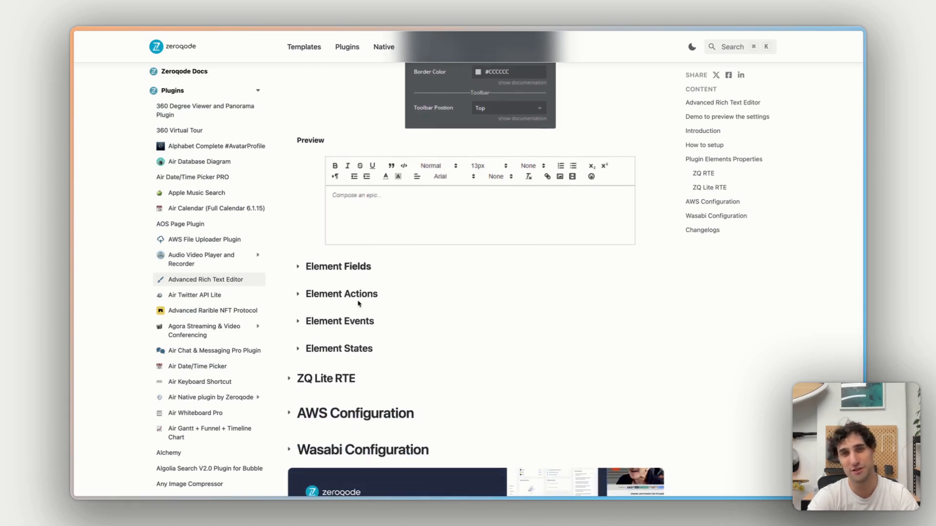
Expand the ZQ RTE Element Actions and read the details of the Delete Text and Update Content actions
left_click(356, 301)
scroll(465, 326, "down", 6)
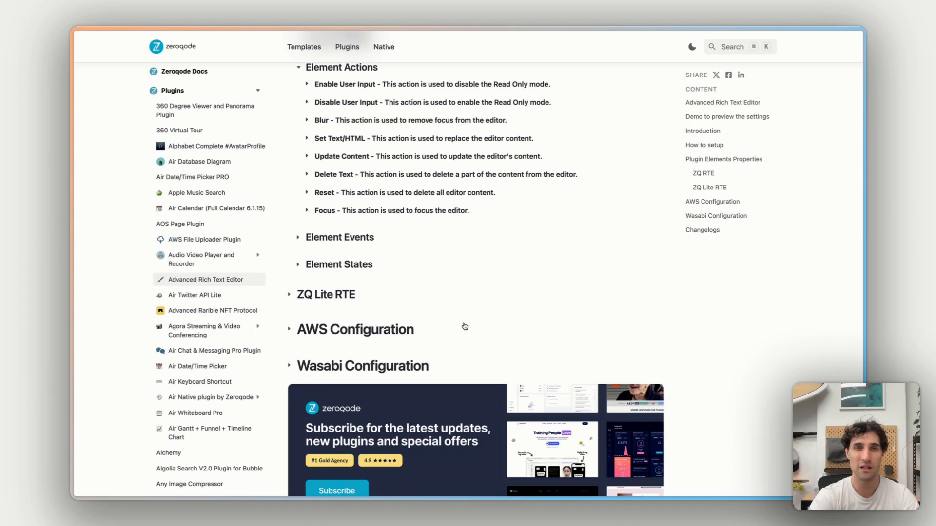
left_click(373, 175)
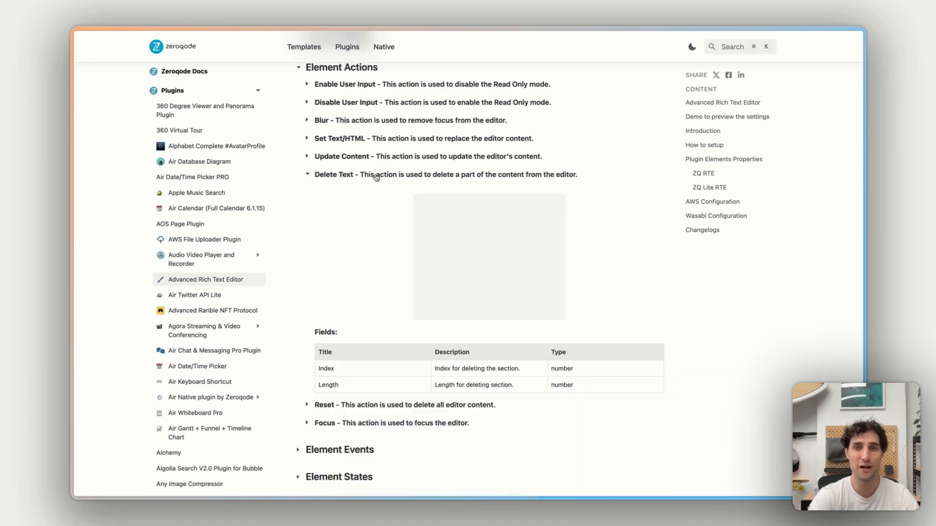
left_click(414, 157)
scroll(493, 188, "down", 3)
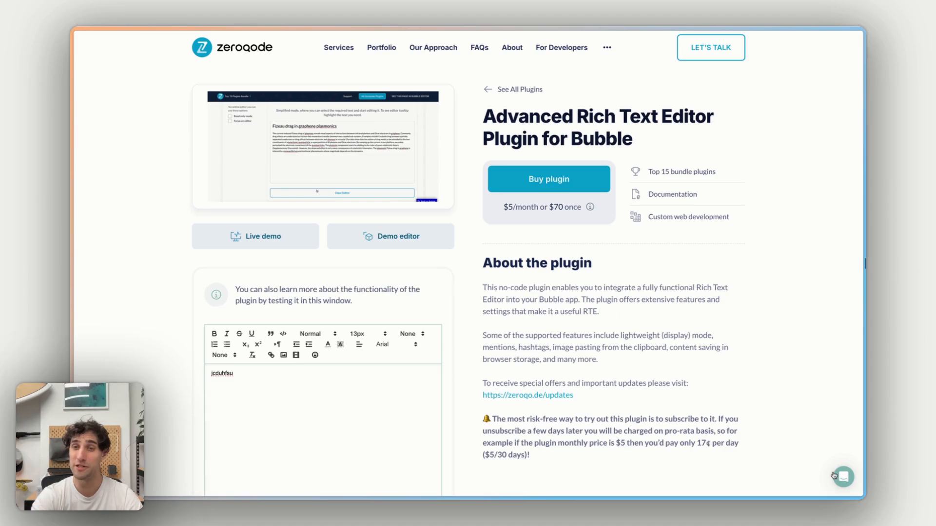
Open the support chat on the plugin page
left_click(839, 476)
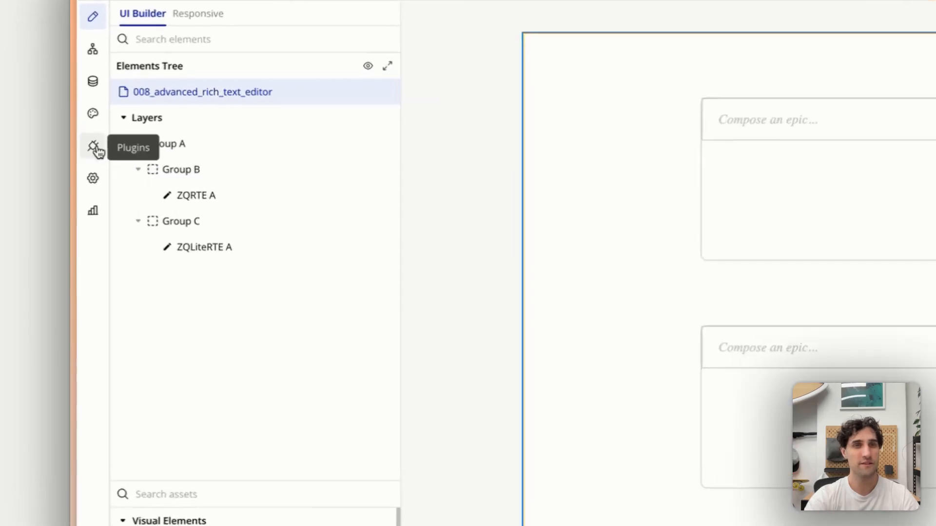
In the Bubble app editor, search the plugins available to install for "advanced rich text"
left_click(95, 148)
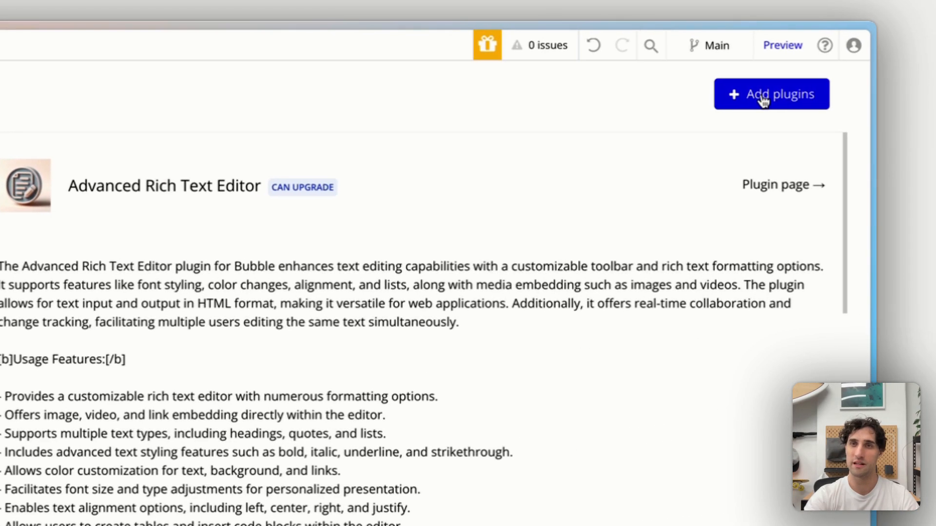
left_click(762, 96)
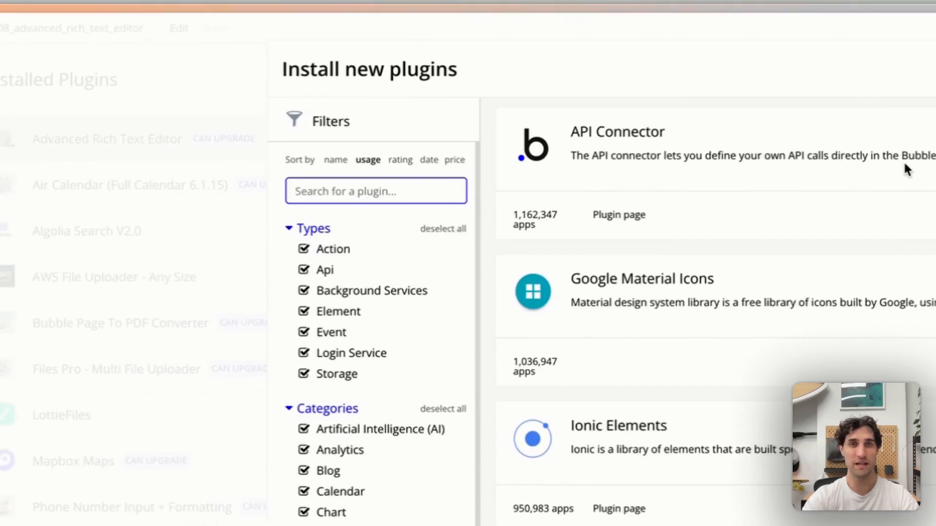
type("advanced rich text")
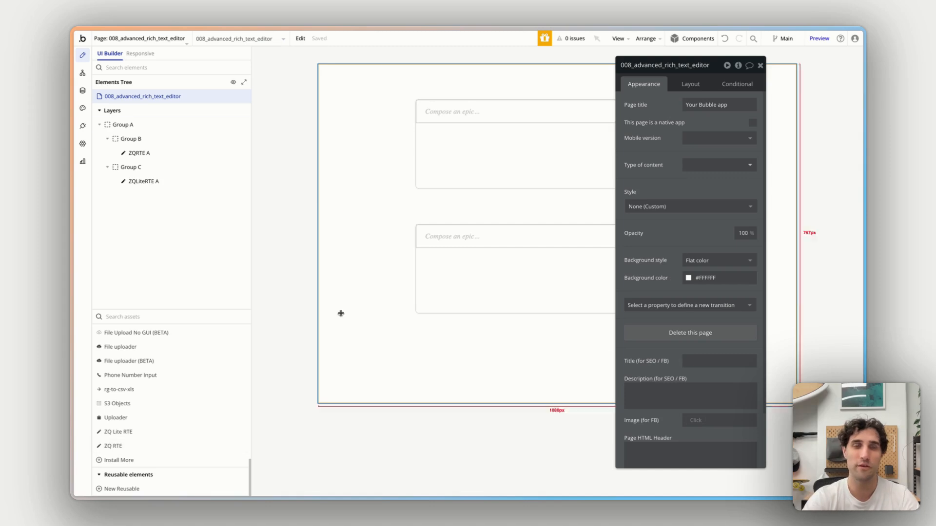
Inspect the properties of the ZQRTE A and ZQLiteRTE A elements on the 008_advanced_rich_text_editor page
left_click(482, 157)
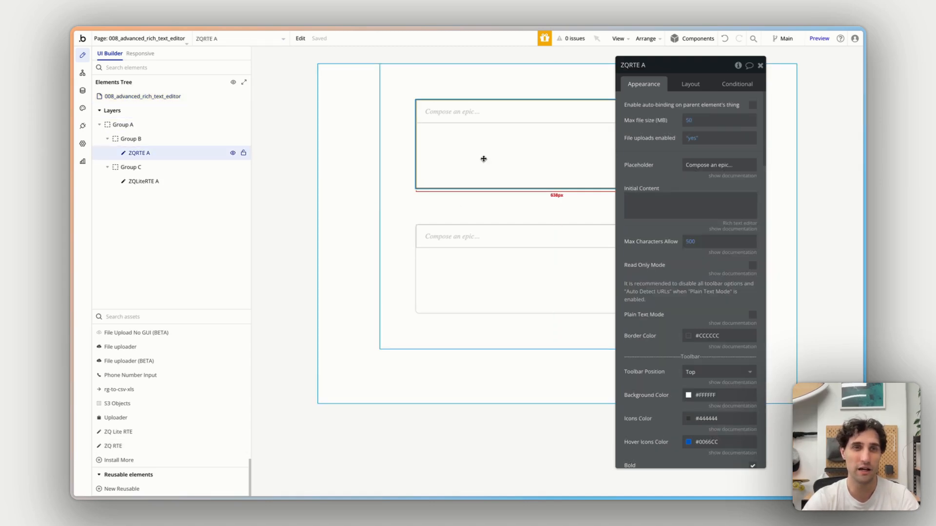
left_click(466, 267)
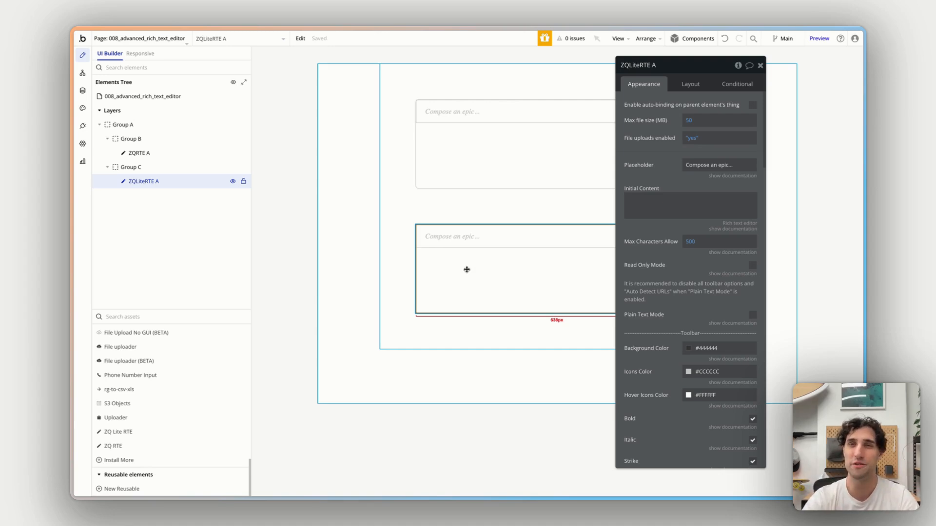
left_click(824, 77)
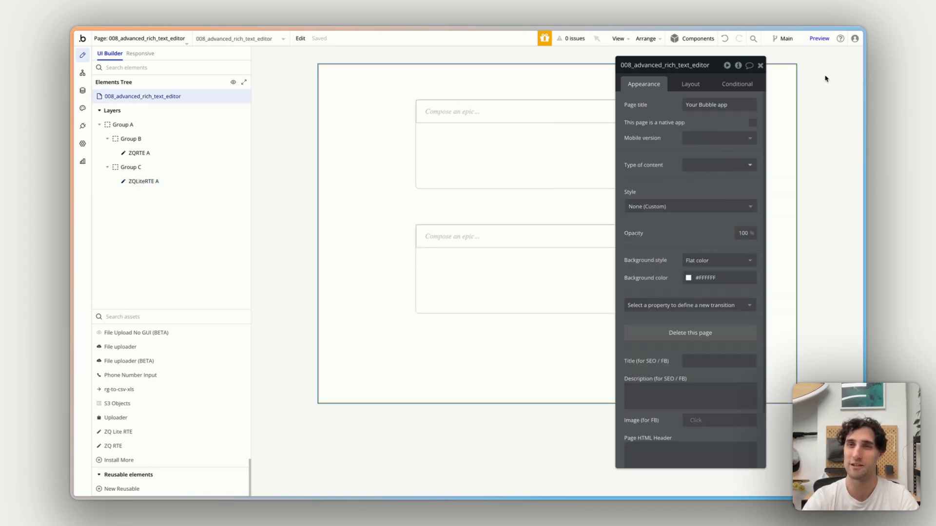
Preview the page and enter "fusfhug" in the full rich text editor
left_click(818, 39)
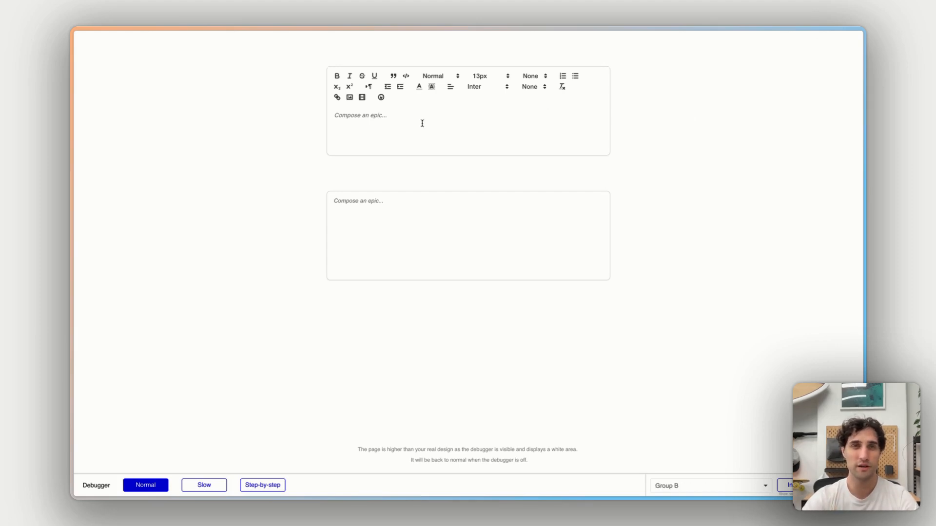
left_click(399, 123)
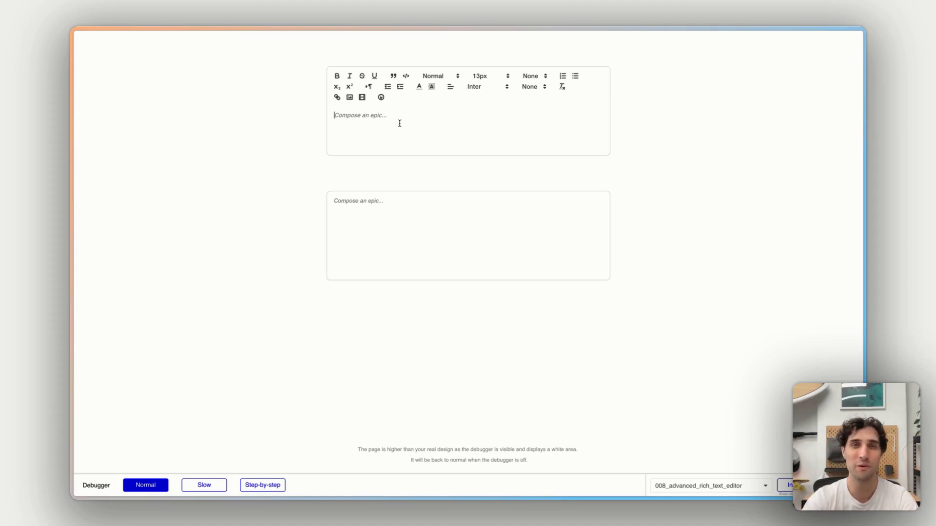
type("f")
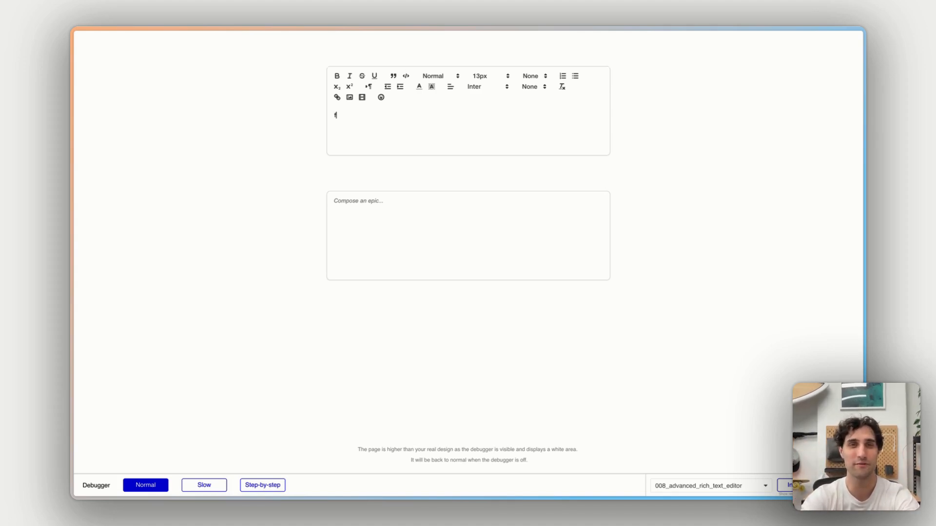
type("usfhug")
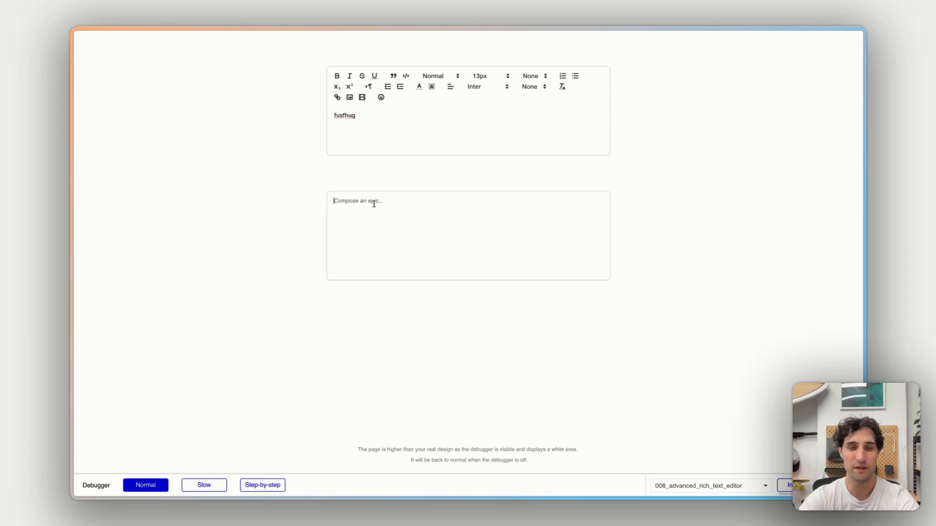
Enter "Something" in the lite editor, select the word to test its formatting tooltip, and clear the selection
type("Somet")
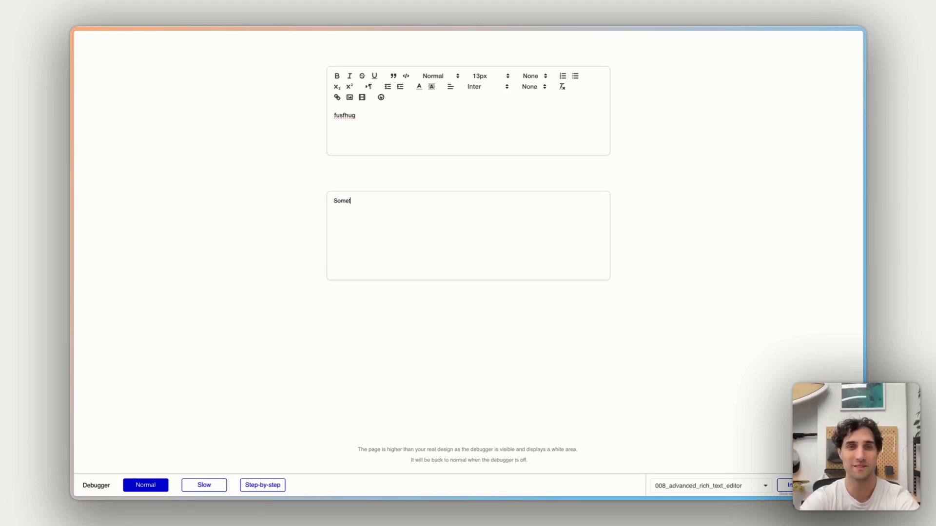
type("hin")
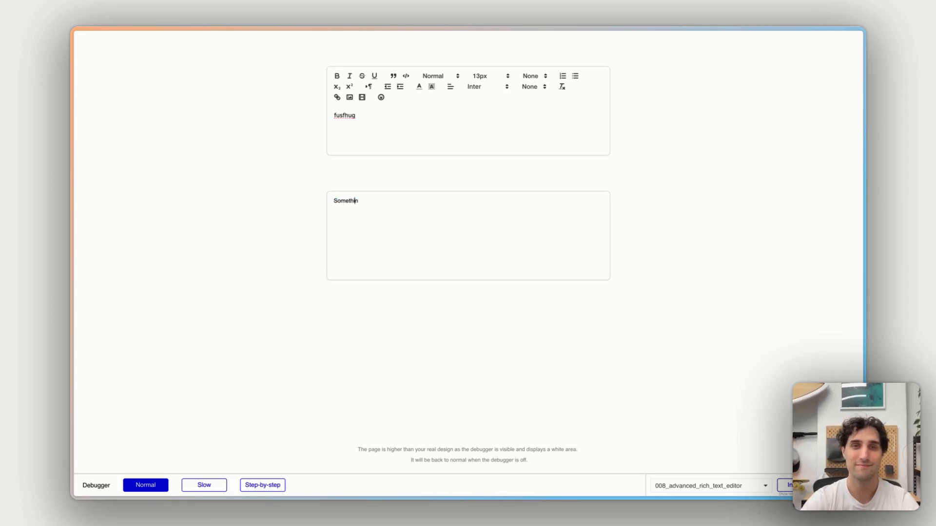
type("g")
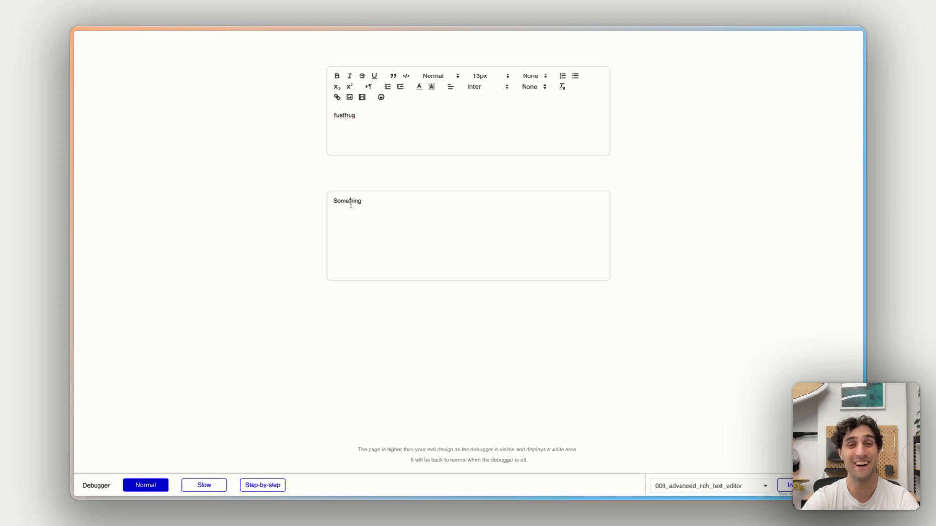
double_click(350, 202)
left_click(415, 201)
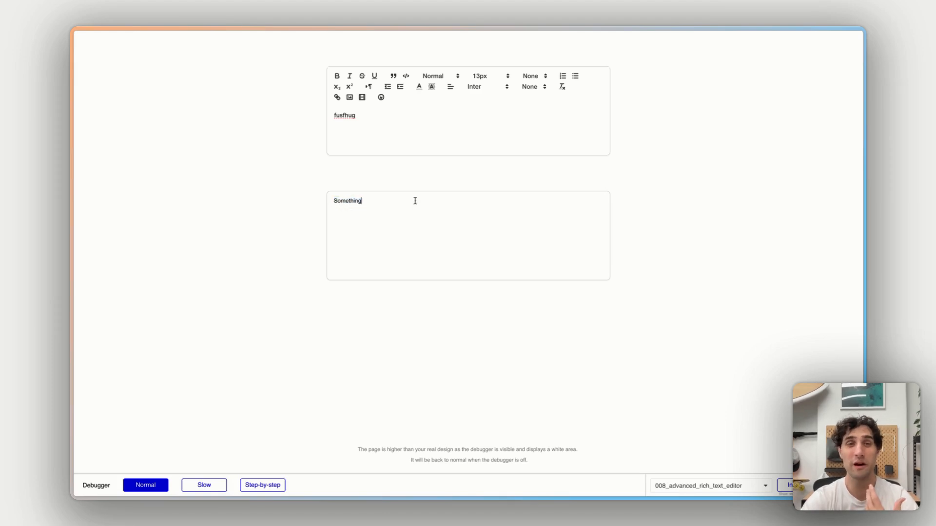
Make the word "Something" in the lite editor bold and underlined, and reselect it to show its formatting tooltip
double_click(353, 199)
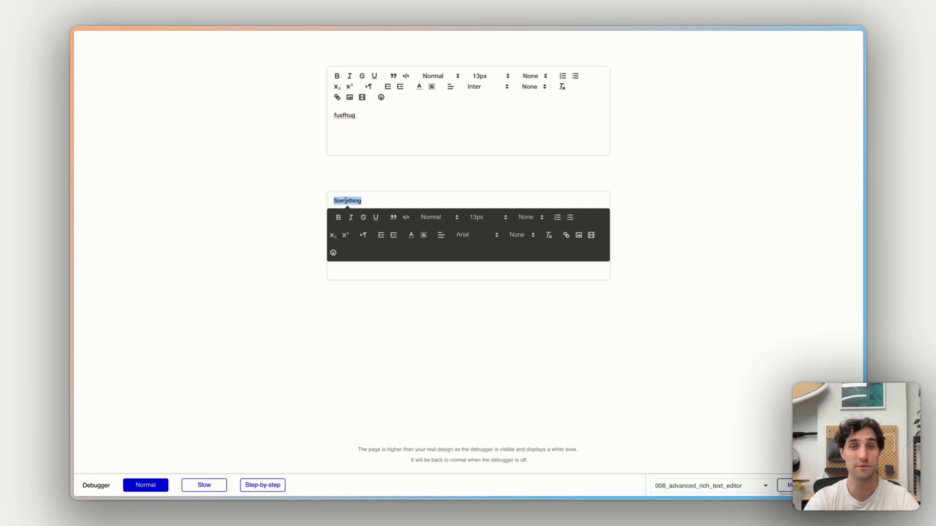
left_click(338, 218)
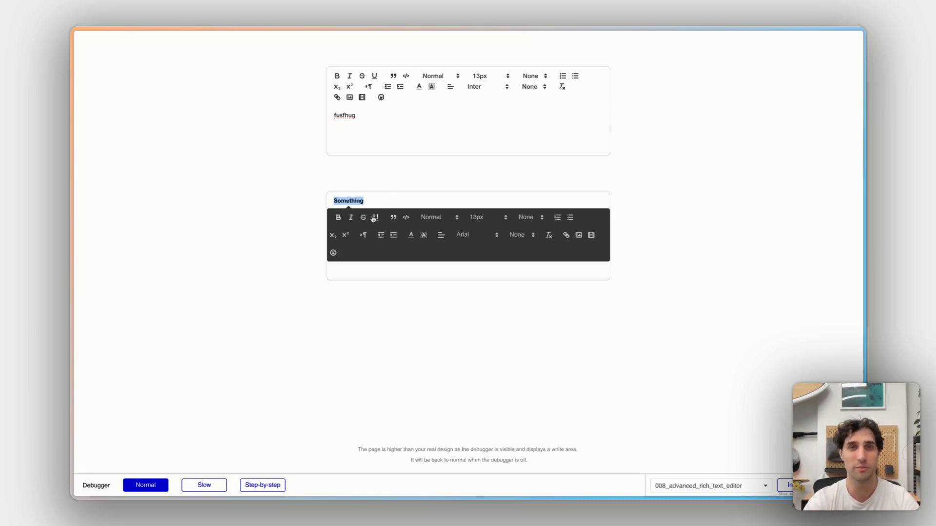
left_click(375, 218)
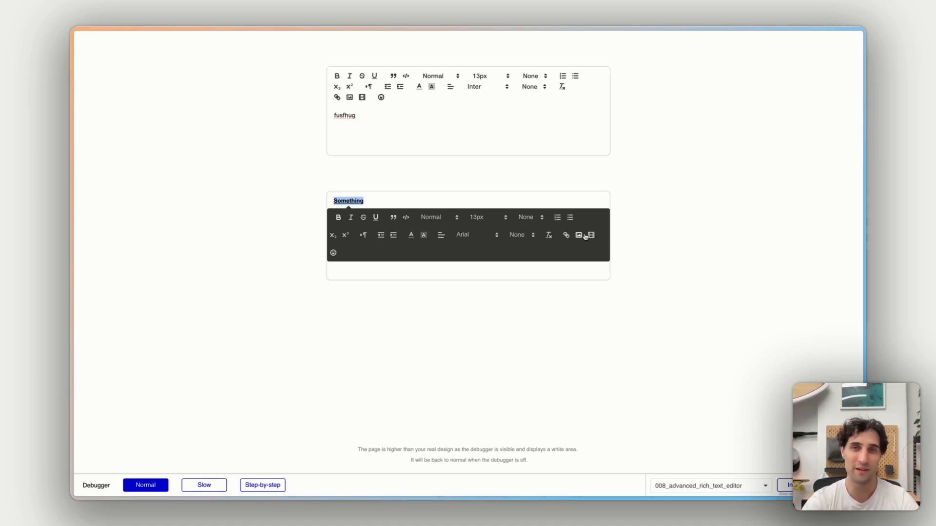
left_click(539, 206)
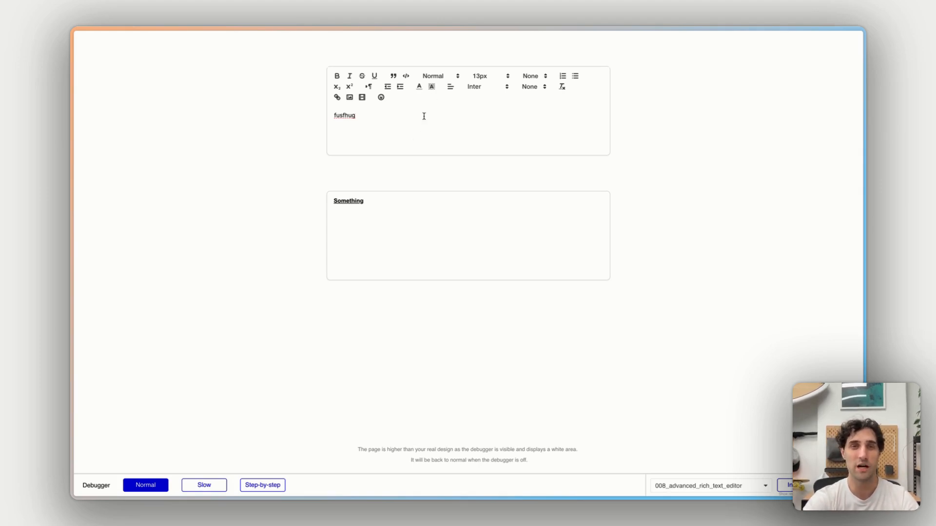
double_click(352, 201)
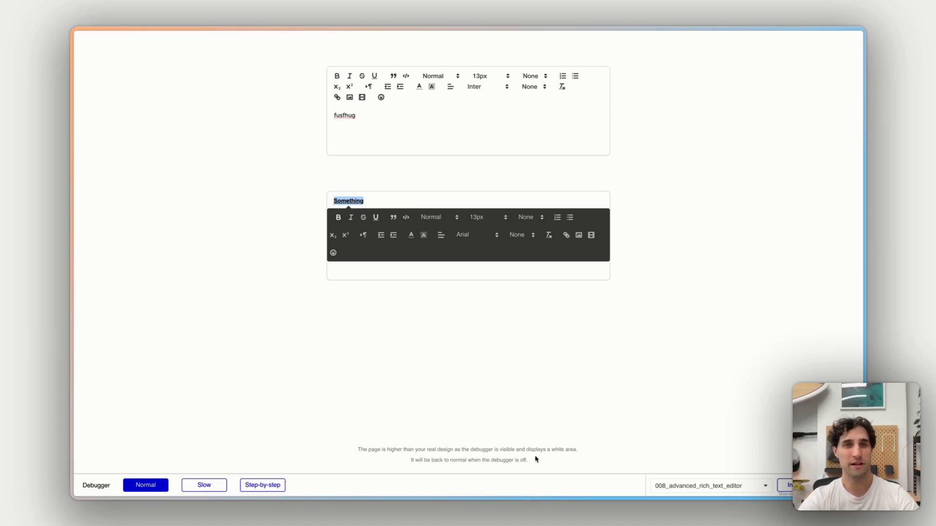
left_click(408, 423)
Return to the Bubble page editor and examine ZQRTE A's general settings, such as placeholder, initial content and maximum characters
key("ctrl+shift+Tab")
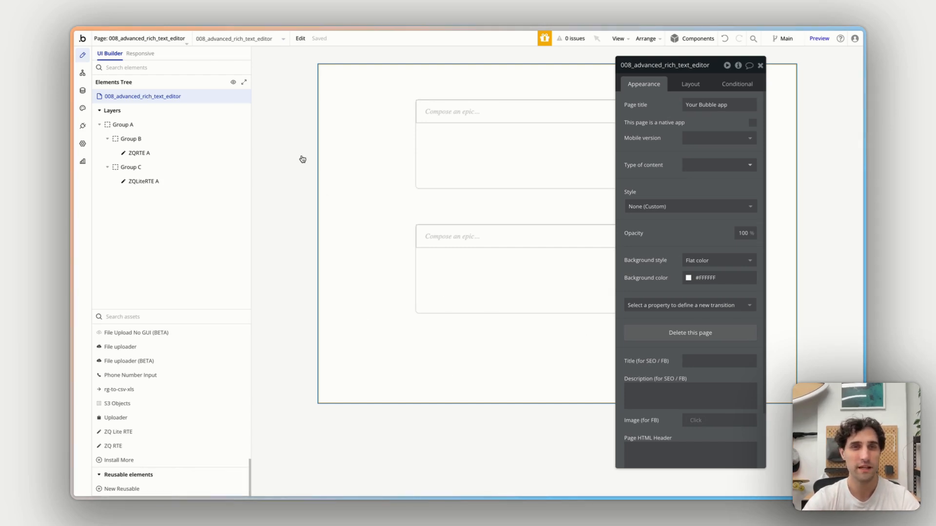
left_click(493, 151)
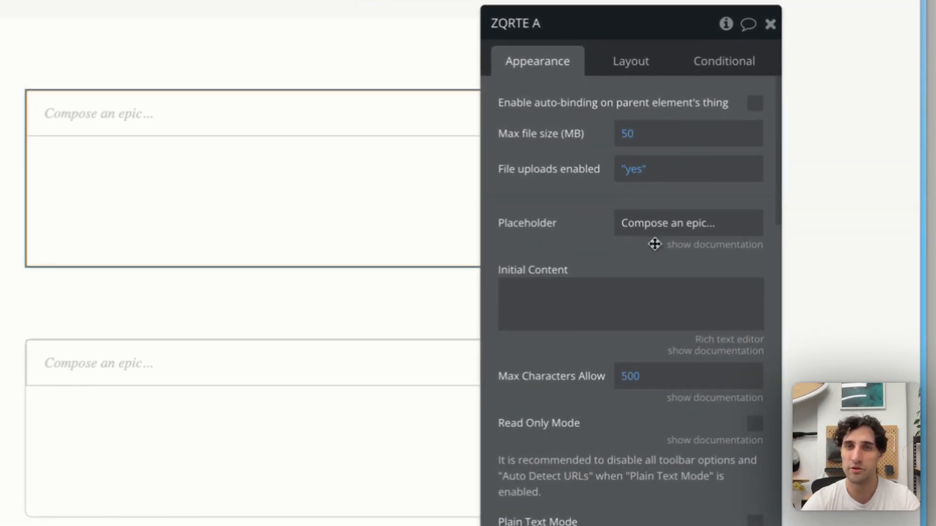
left_click(576, 310)
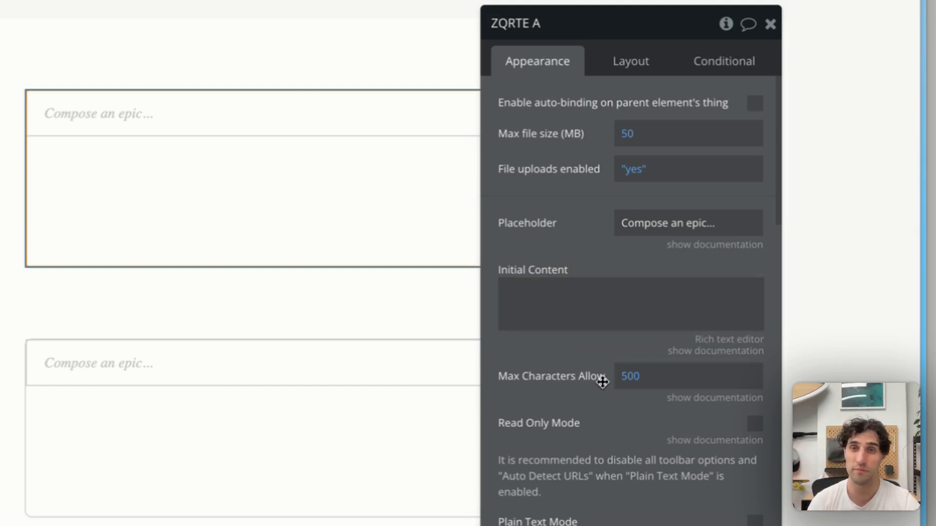
scroll(582, 449, "down", 7)
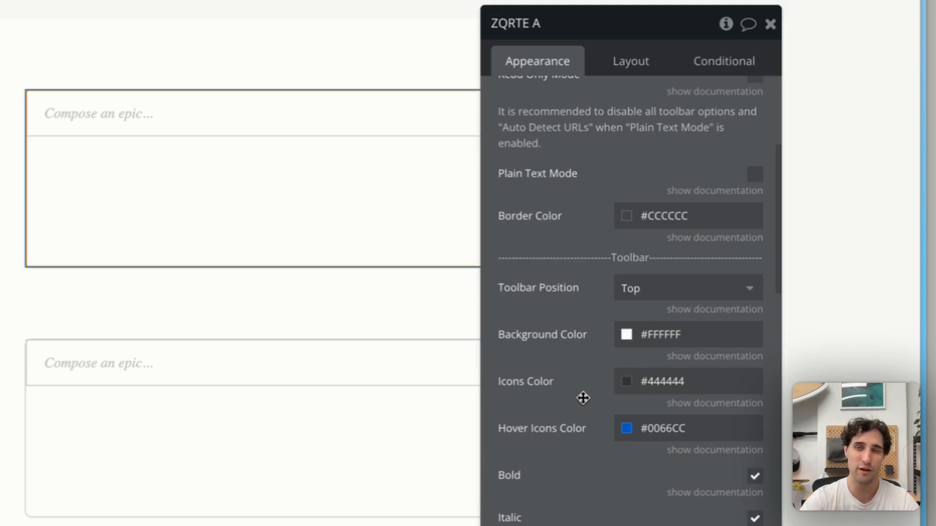
Review ZQRTE A's toolbar settings, from icon colors and text formatting toggles to custom fonts, media and emoji options
scroll(587, 396, "down", 2)
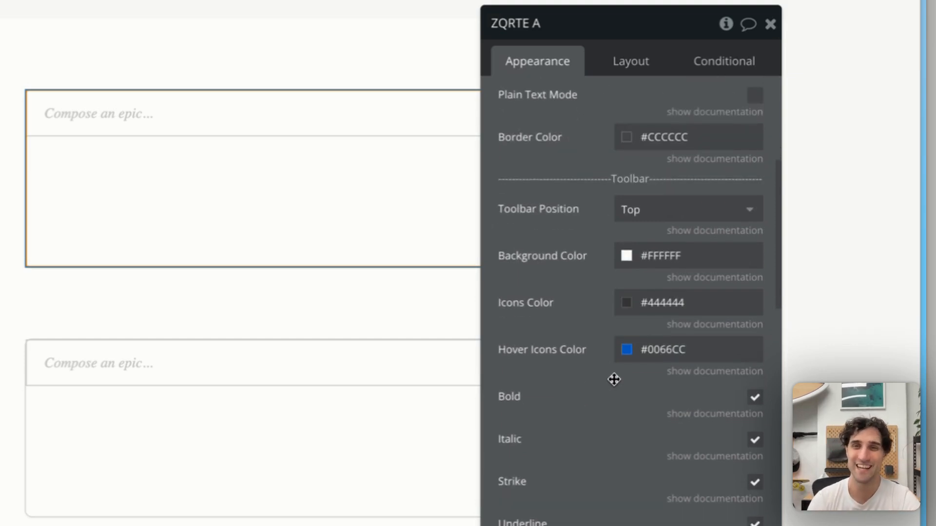
scroll(613, 378, "down", 4)
scroll(580, 507, "down", 2)
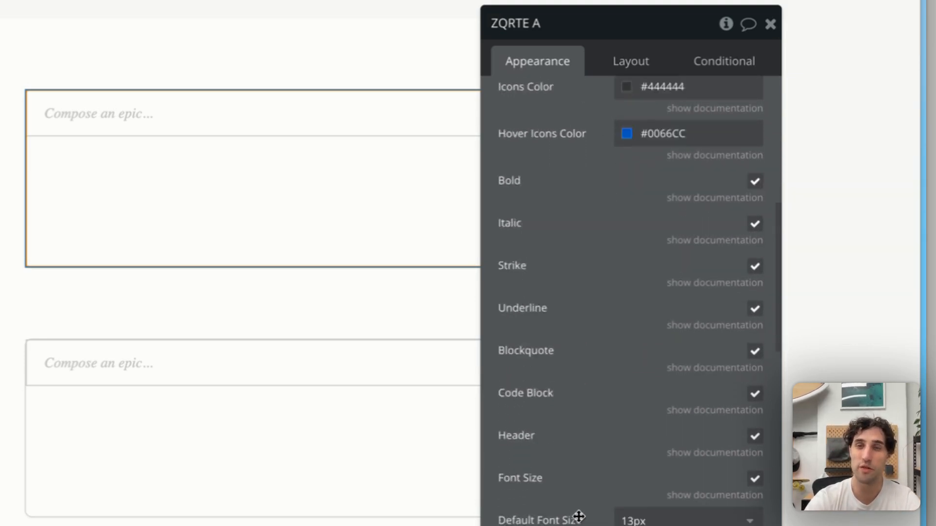
scroll(578, 517, "down", 4)
scroll(578, 516, "up", 1)
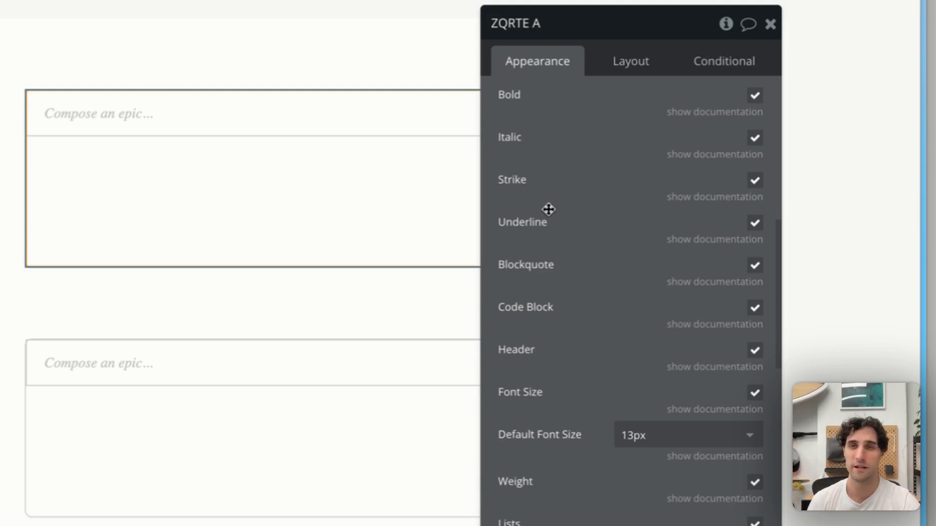
scroll(549, 210, "down", 8)
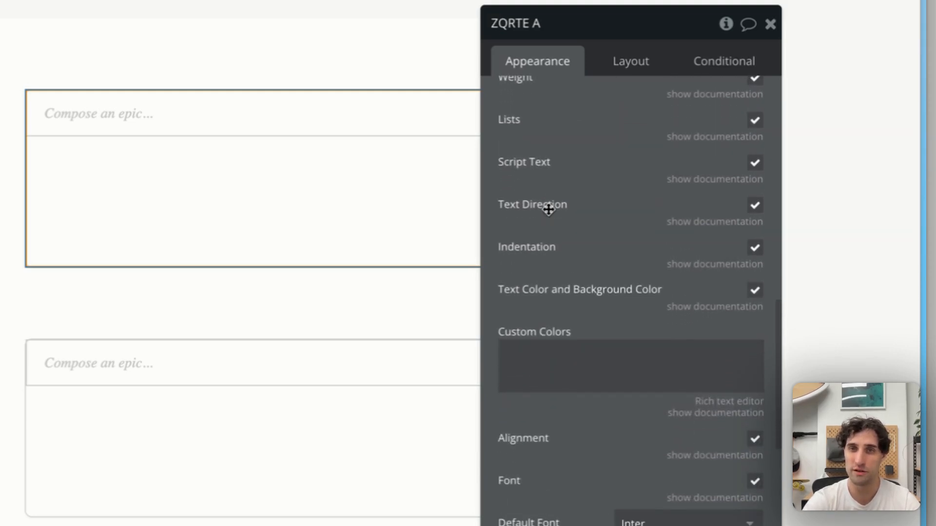
scroll(549, 209, "up", 1)
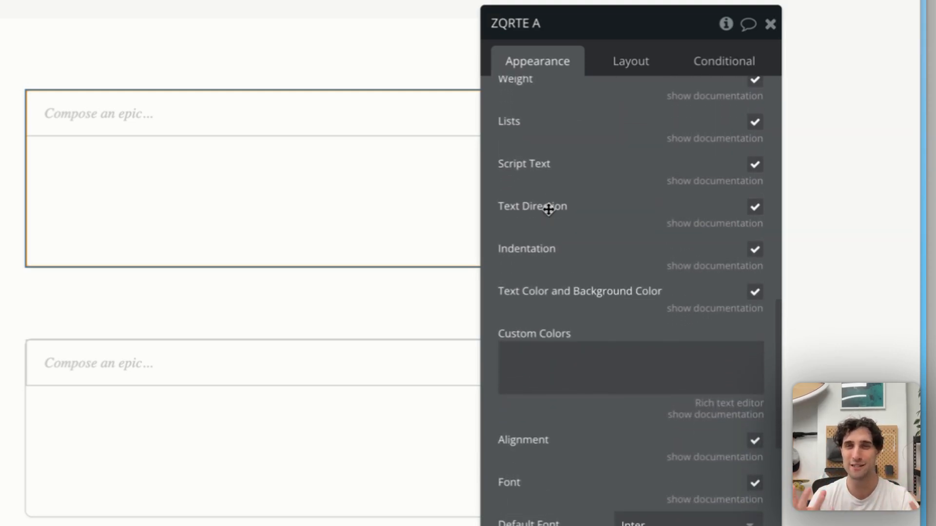
scroll(548, 210, "down", 7)
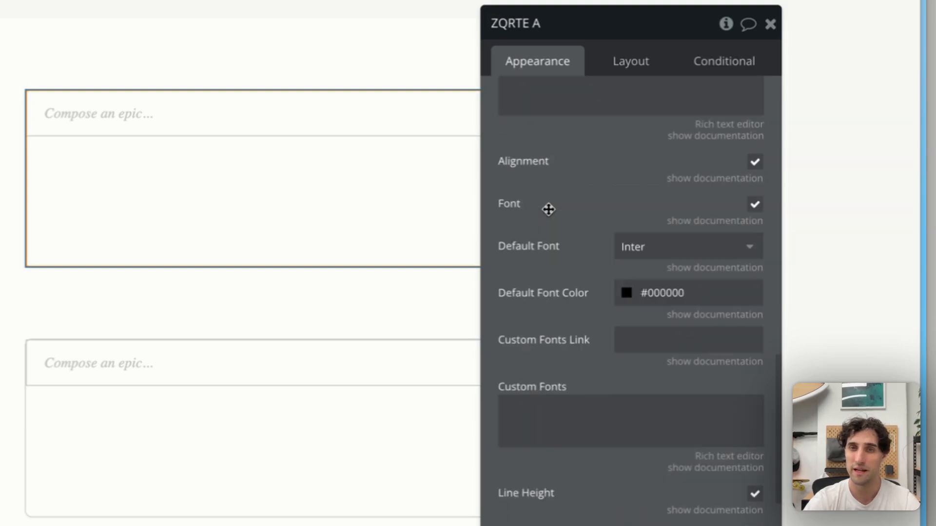
scroll(549, 210, "down", 1)
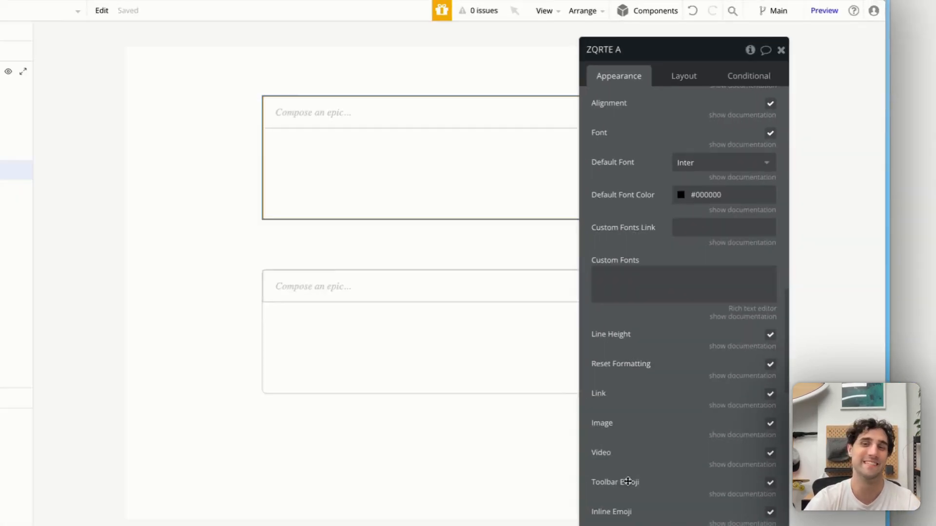
scroll(674, 384, "down", 1)
scroll(673, 384, "down", 1)
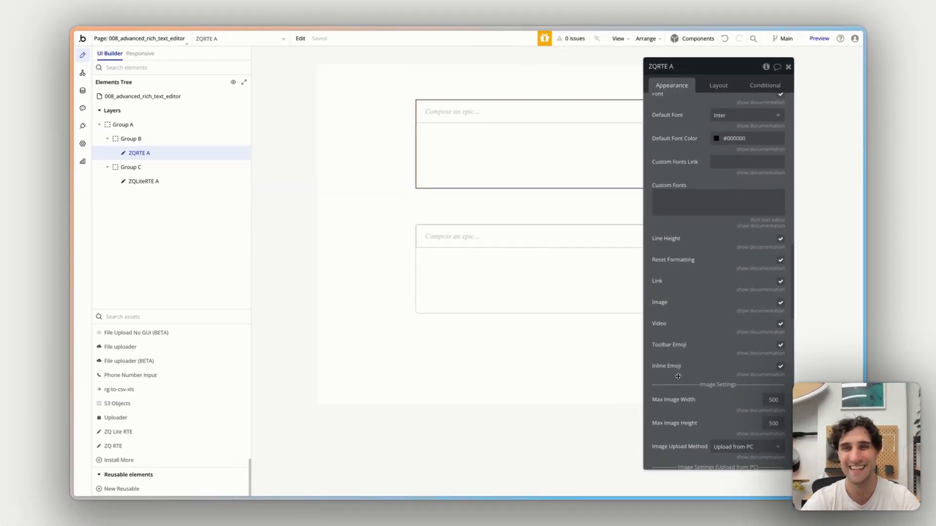
Examine ZQRTE A's image settings, including the choices for Image Upload Method and Upload to Service
scroll(678, 377, "down", 1)
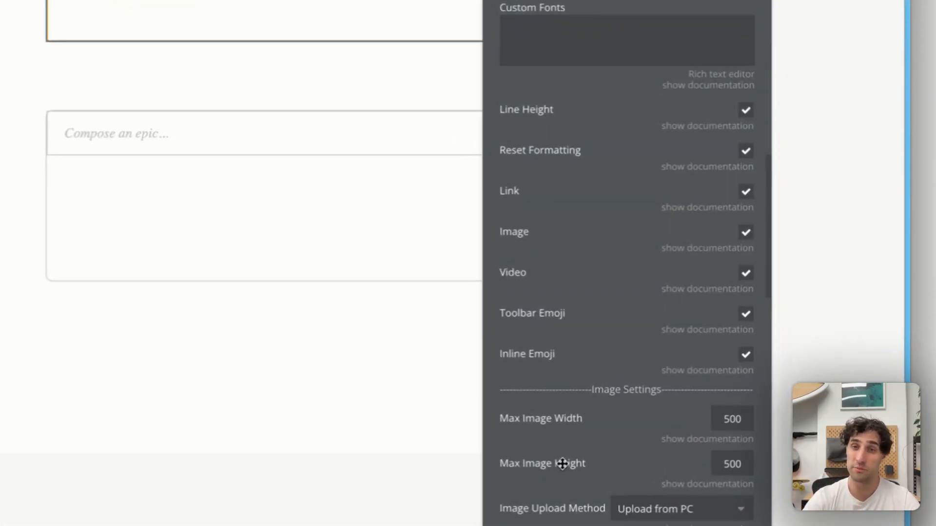
scroll(552, 468, "down", 6)
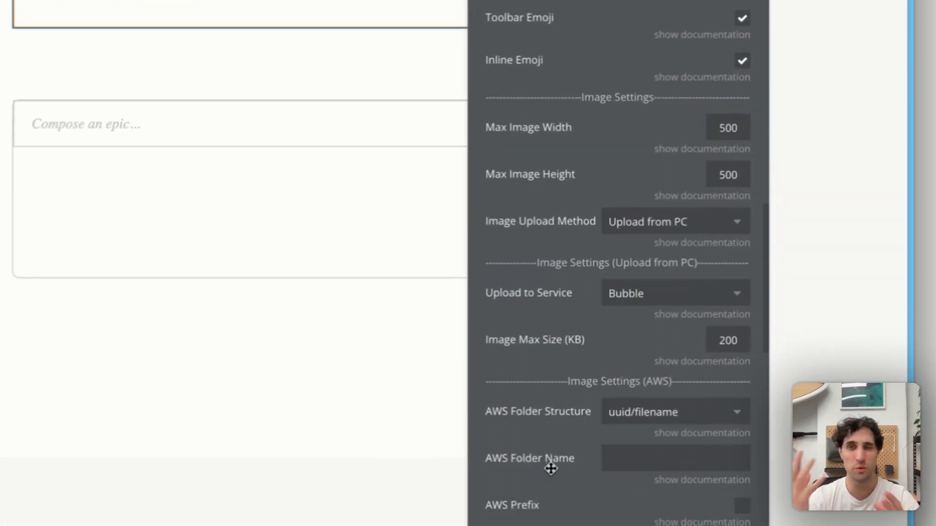
left_click(639, 223)
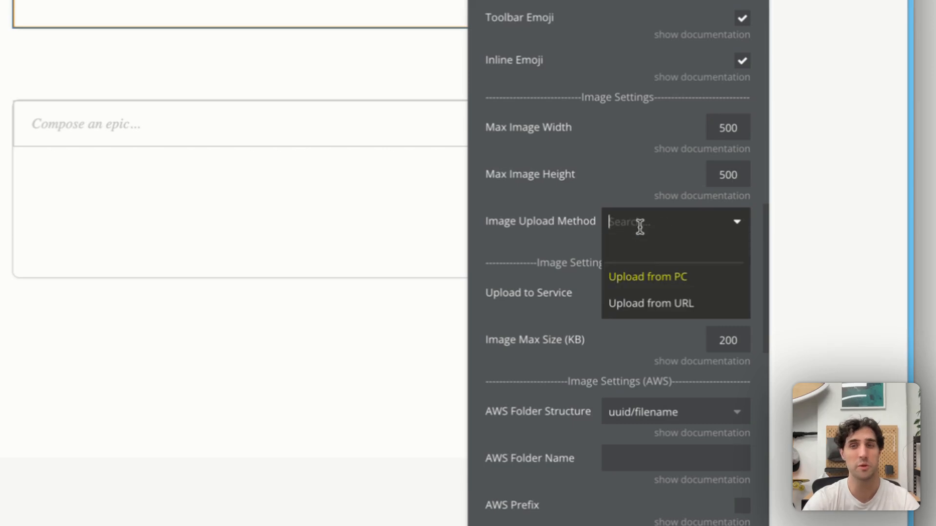
key("Return")
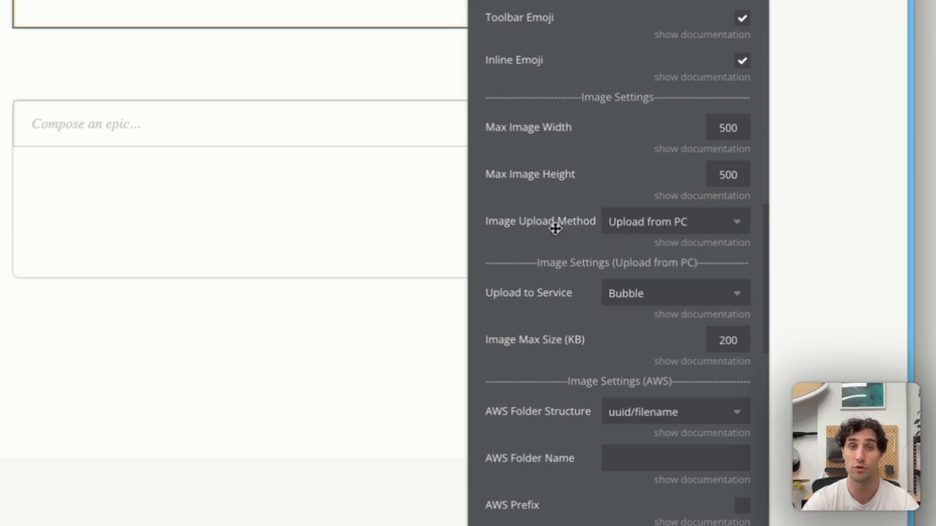
scroll(553, 226, "down", 3)
scroll(555, 227, "down", 2)
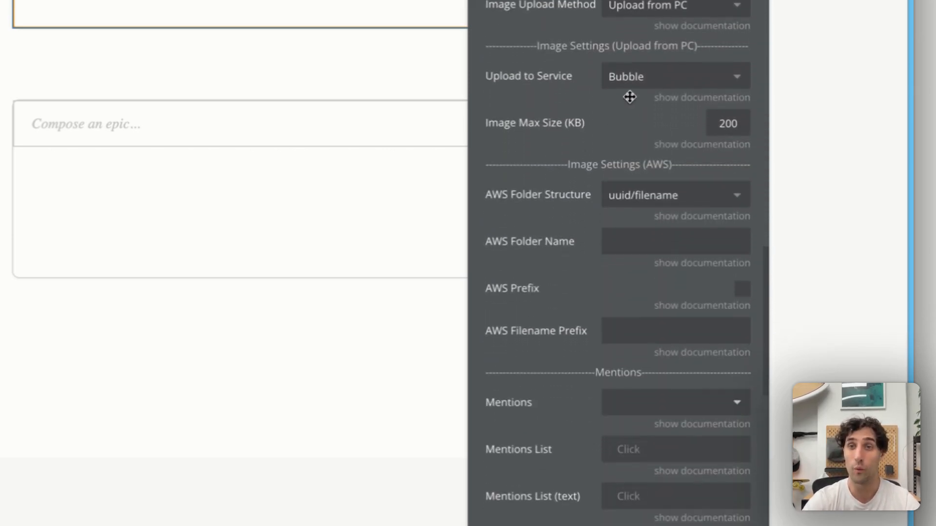
left_click(636, 78)
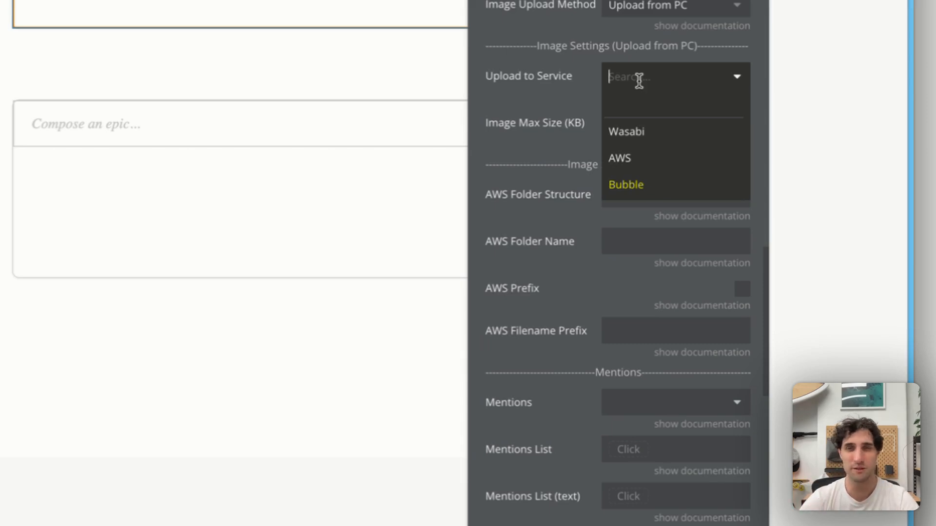
left_click(562, 90)
scroll(548, 328, "down", 3)
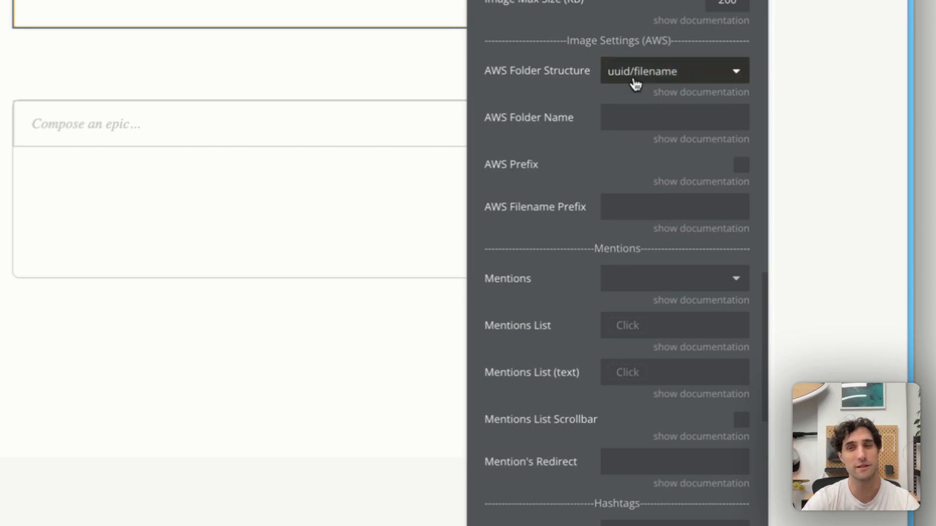
Review ZQRTE A's mentions, hashtags and other settings, including the data types offered for Mentions
scroll(589, 207, "down", 2)
scroll(589, 207, "down", 1)
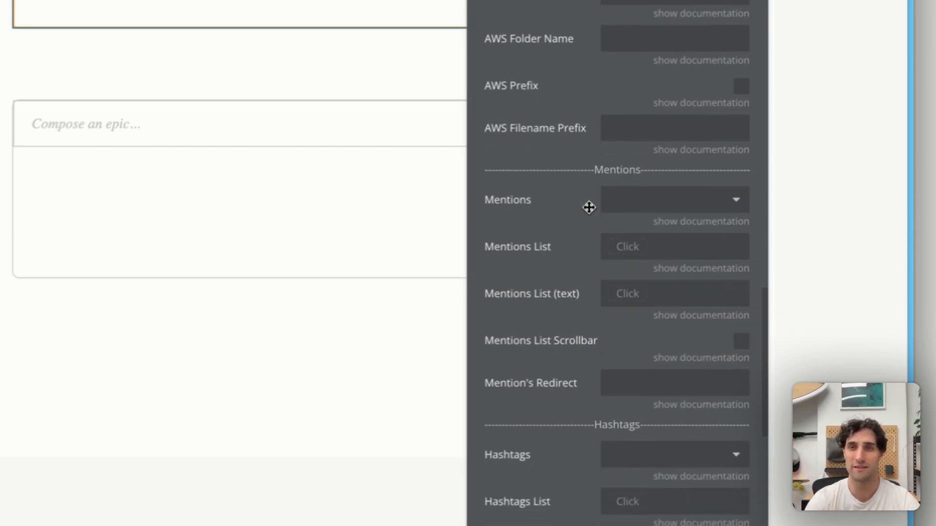
scroll(589, 208, "down", 3)
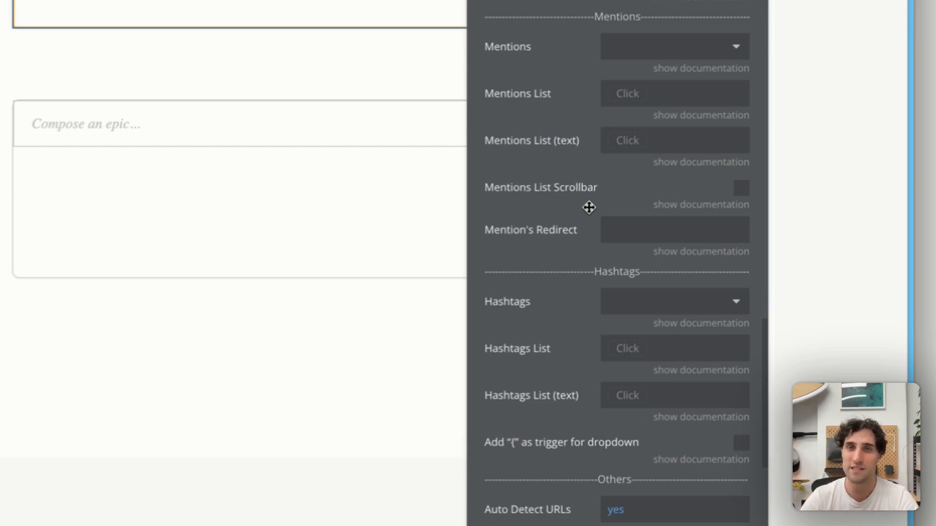
left_click(637, 47)
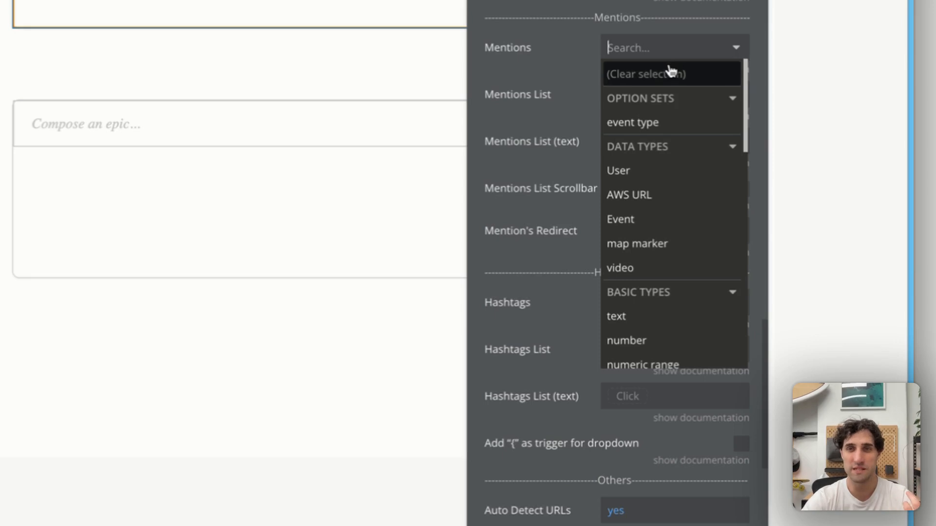
left_click(566, 86)
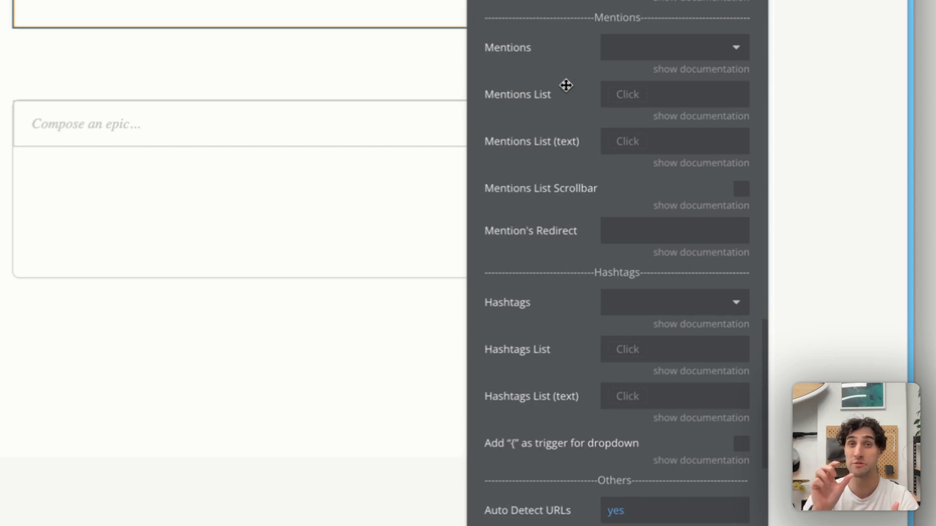
scroll(565, 86, "down", 7)
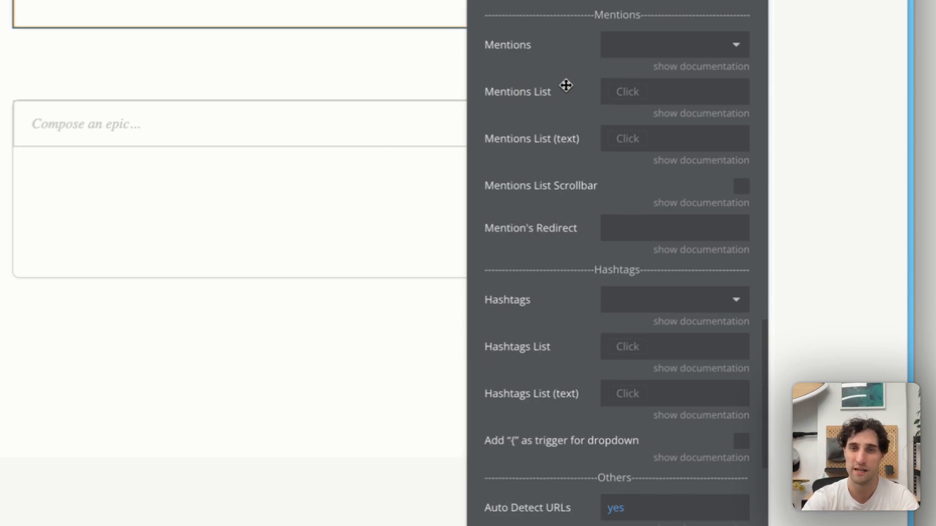
scroll(565, 86, "down", 4)
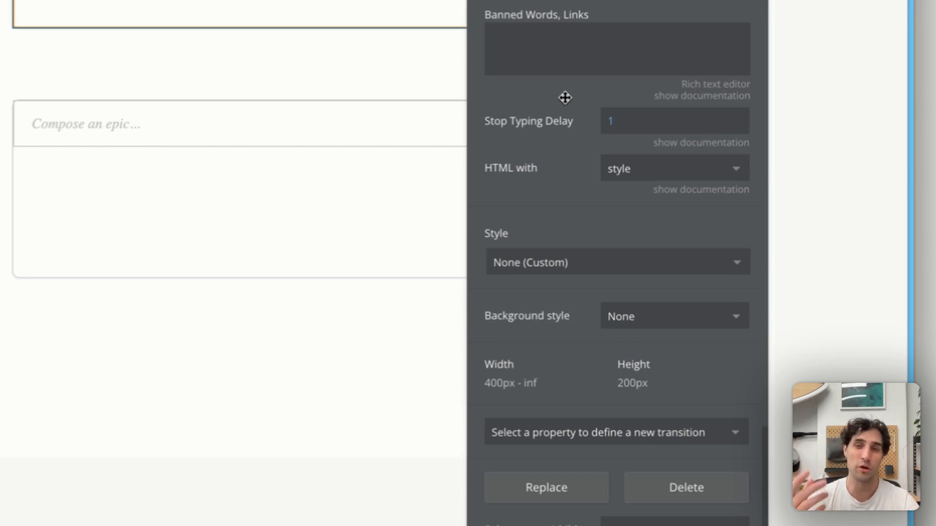
scroll(565, 97, "down", 2)
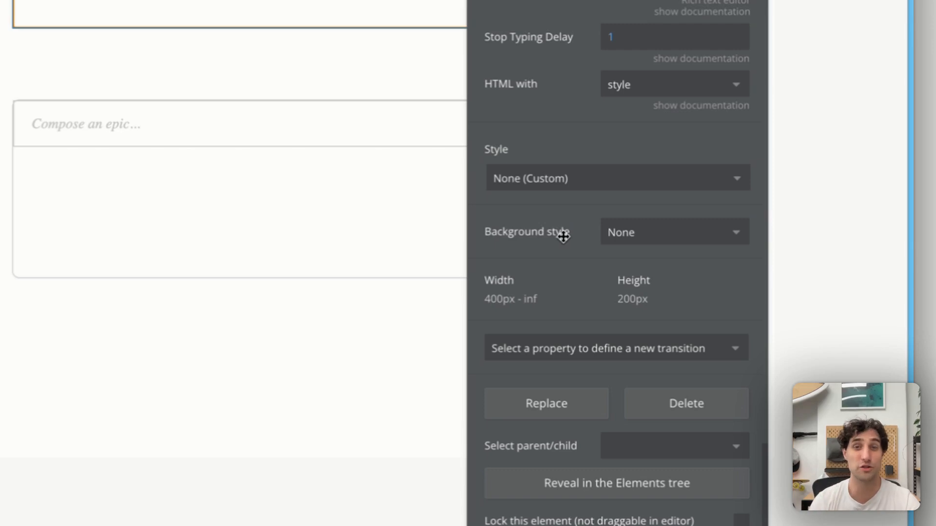
mouse_move(563, 237)
Open the properties of the ZQLiteRTE A element and look through its toolbar and image settings
left_click(236, 388)
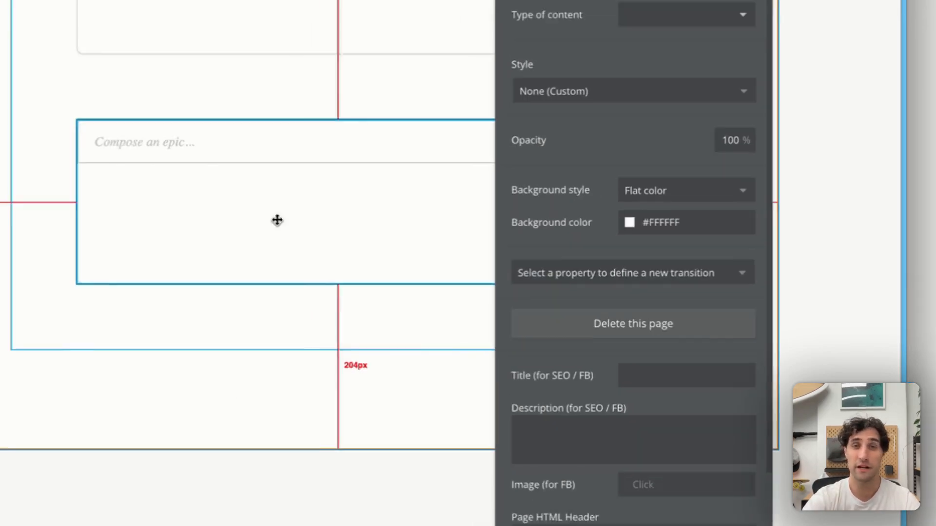
left_click(229, 209)
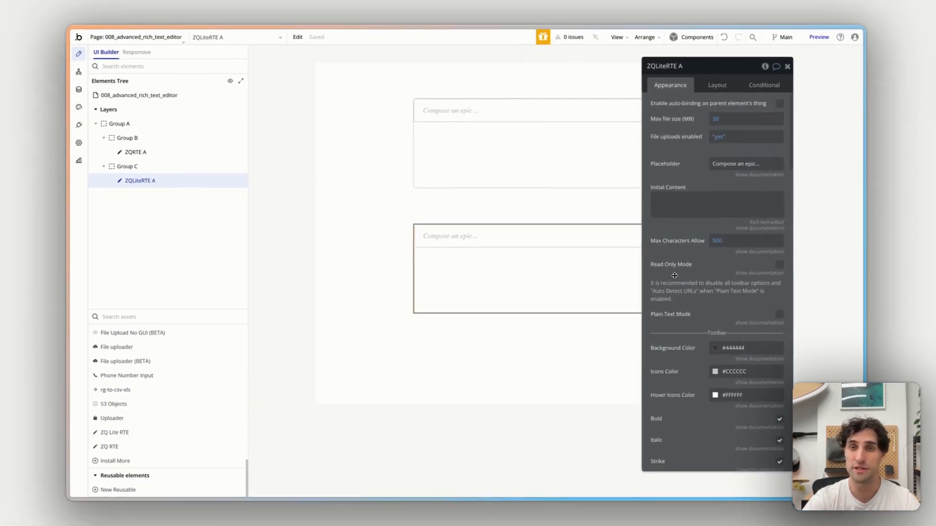
scroll(674, 276, "down", 10)
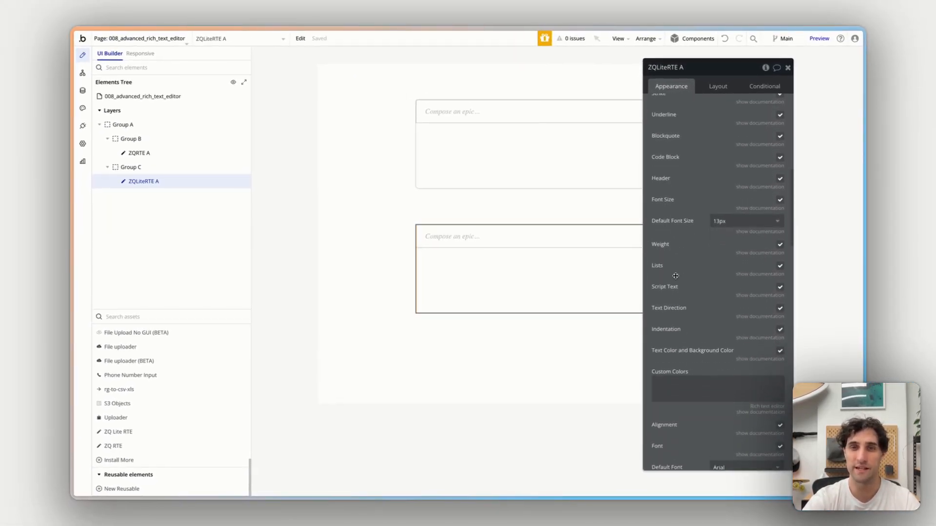
scroll(675, 276, "down", 10)
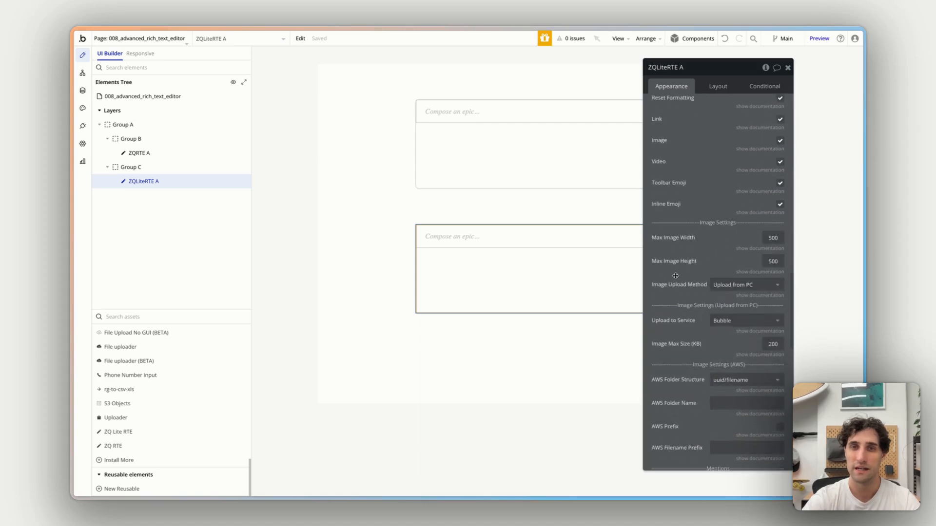
Review ZQLiteRTE A's remaining settings, from AWS image options through mentions and hashtags to URL detection, banned words and style
scroll(675, 276, "down", 5)
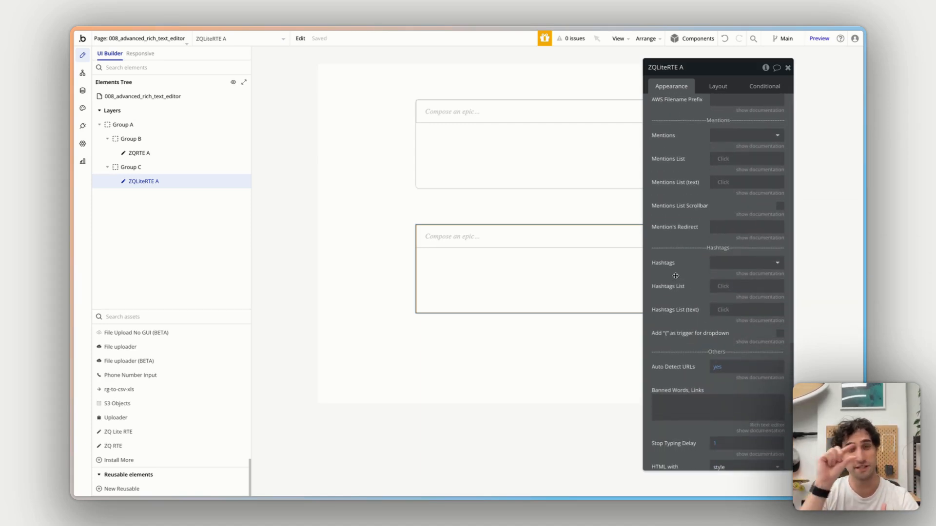
scroll(675, 276, "down", 5)
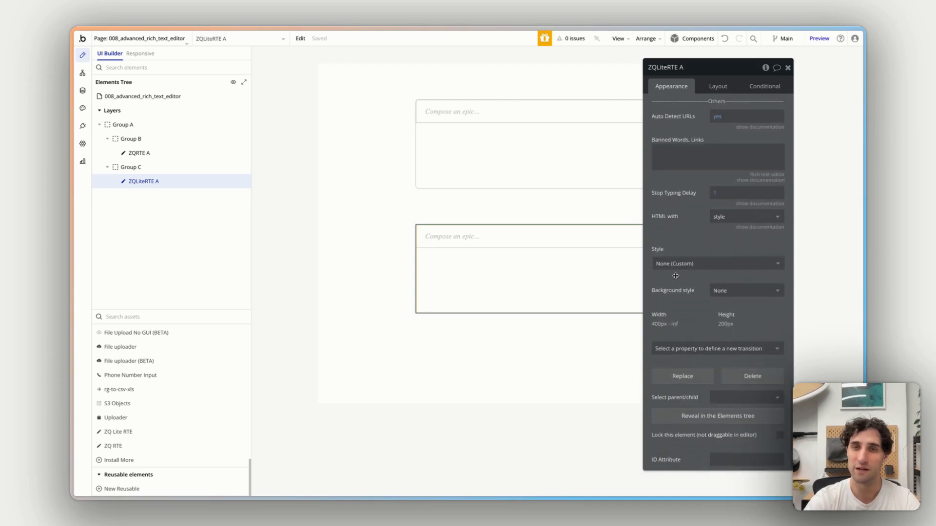
scroll(676, 276, "up", 20)
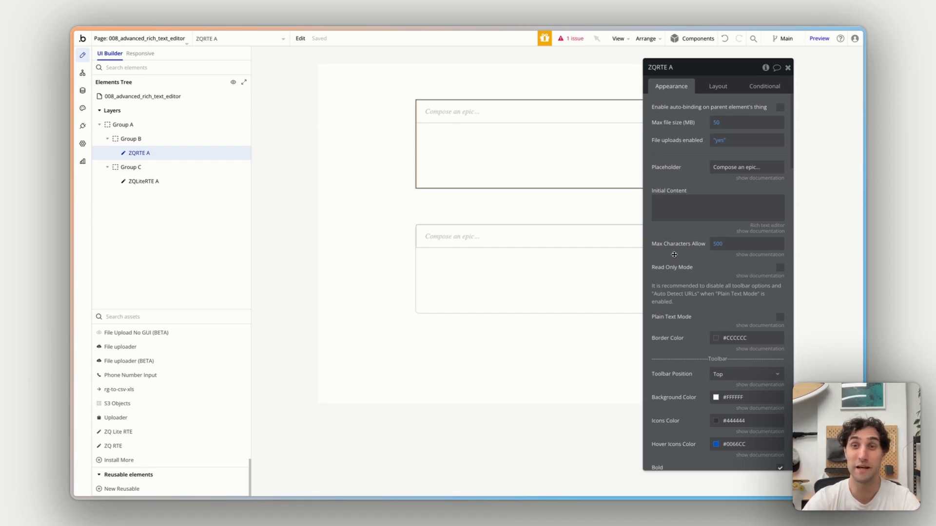
Disable the Strike and Code Block toolbar options of the ZQRTE A element
scroll(674, 258, "down", 5)
scroll(674, 255, "down", 1)
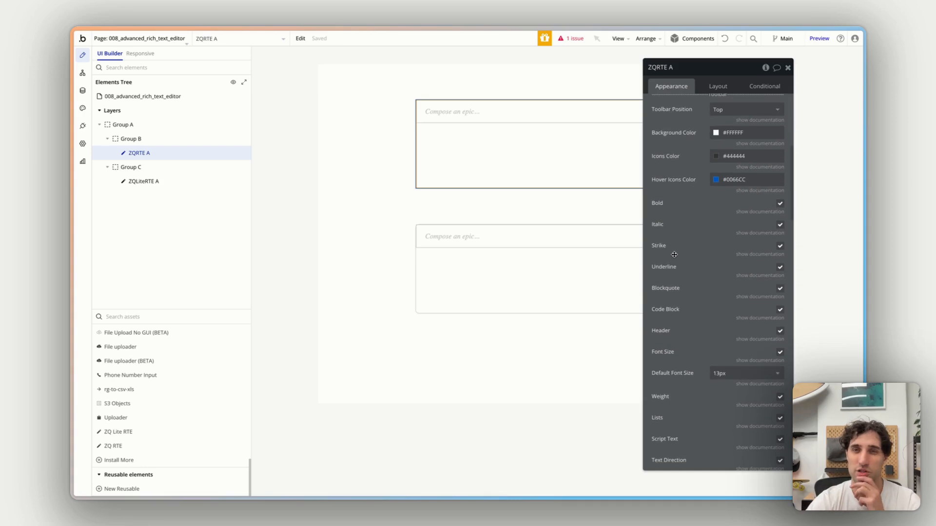
scroll(674, 254, "down", 1)
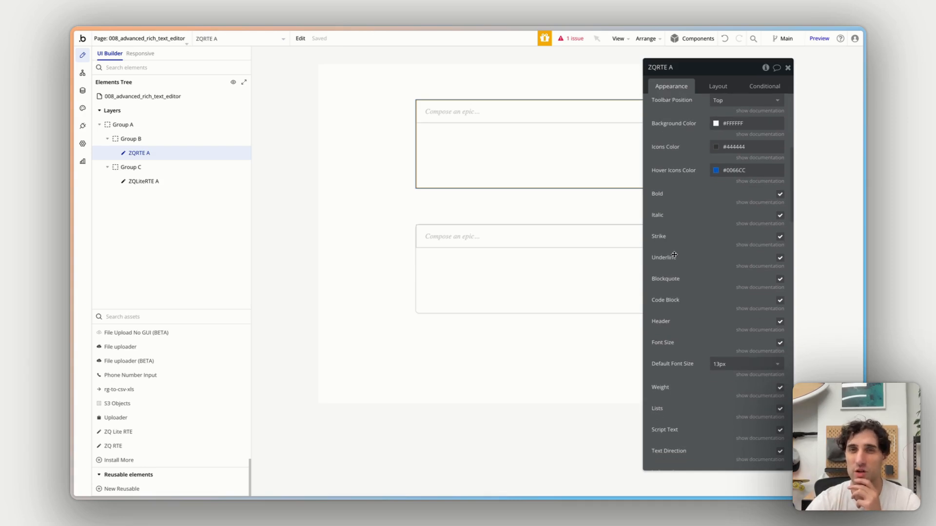
left_click(781, 237)
scroll(782, 239, "down", 4)
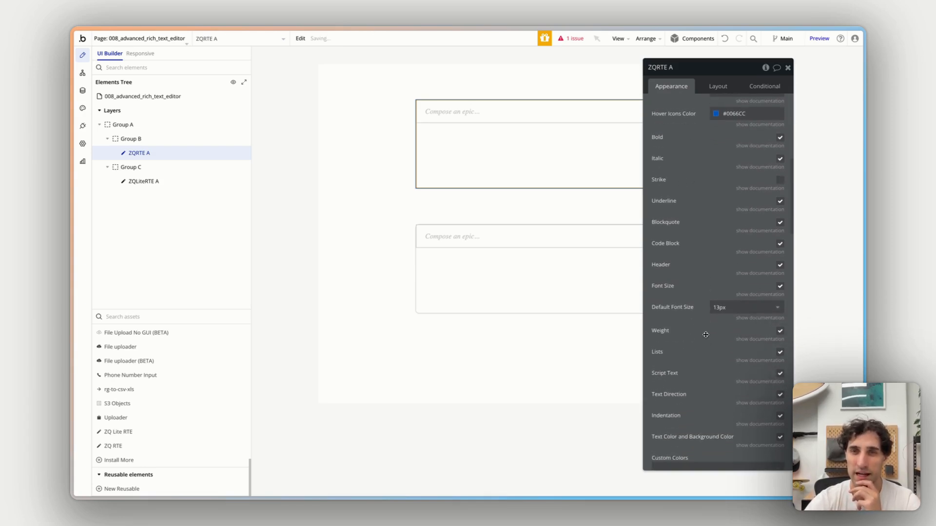
left_click(780, 217)
Turn off Weight, Lists, Script Text, Text Direction, Indentation, and Text Color and Background Color in ZQRTE A's toolbar options
scroll(711, 269, "down", 4)
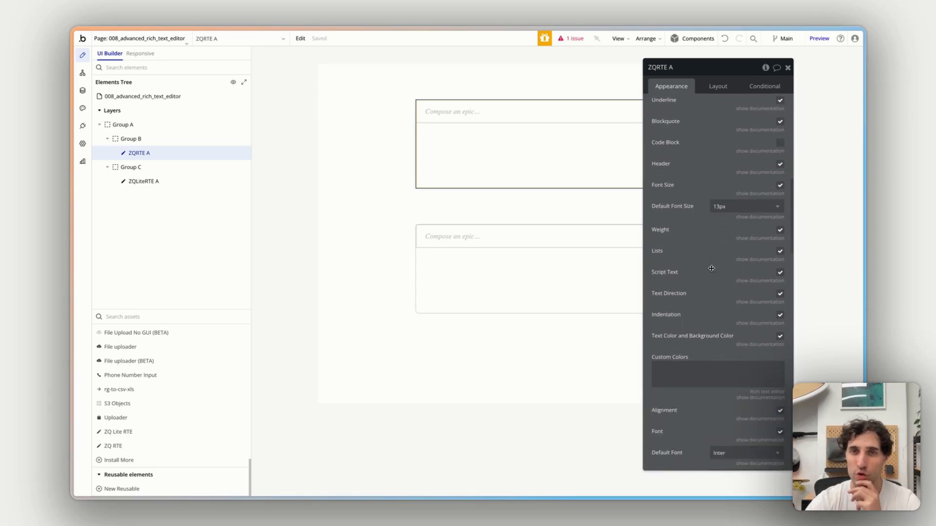
left_click(780, 230)
left_click(781, 251)
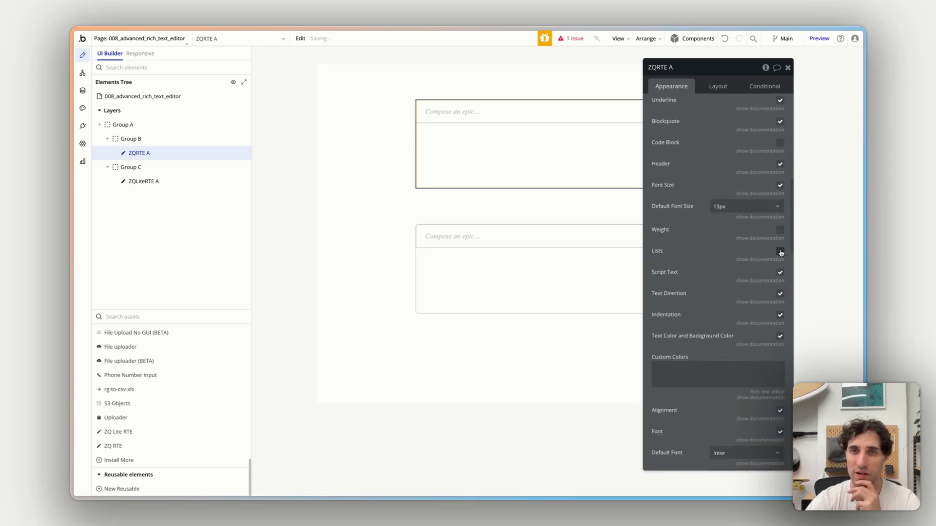
left_click(779, 273)
left_click(780, 294)
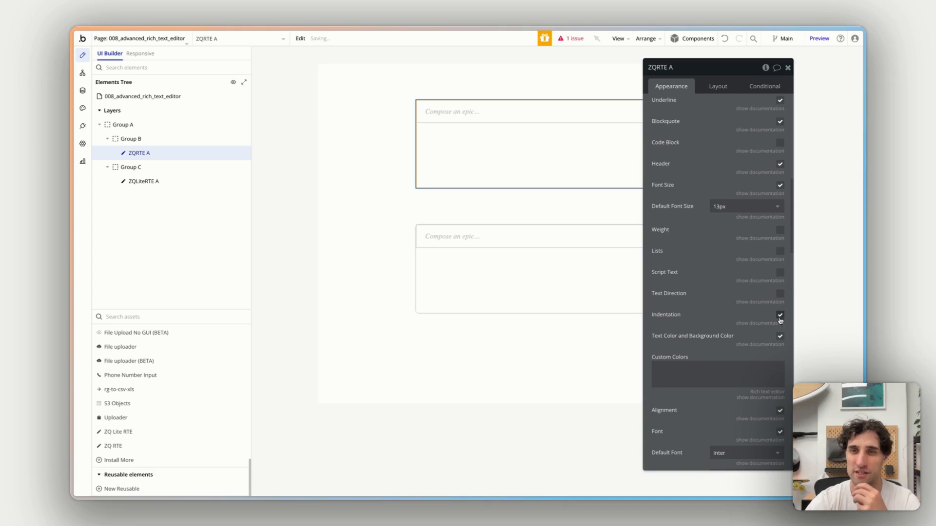
left_click(781, 315)
left_click(781, 336)
Change ZQRTE A's toolbar Background Color to the light grey #D4D4D4
scroll(729, 323, "down", 5)
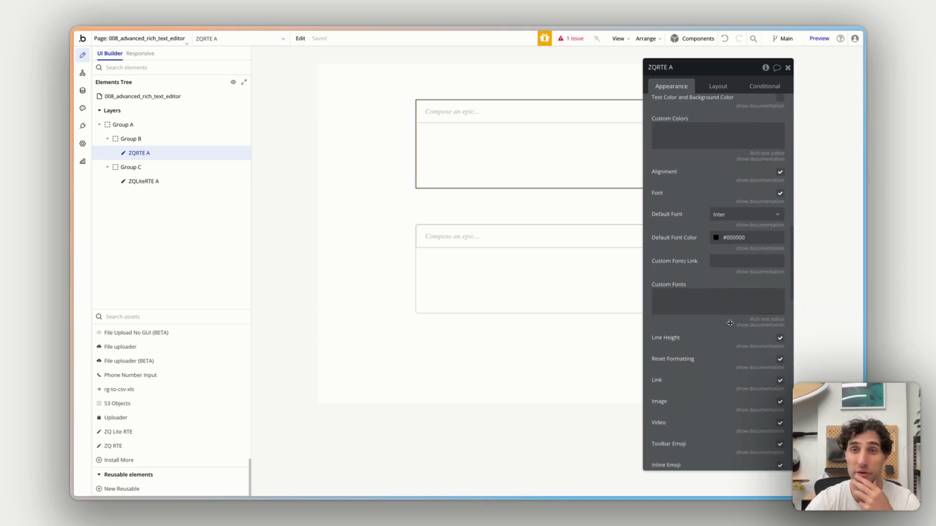
scroll(730, 324, "up", 12)
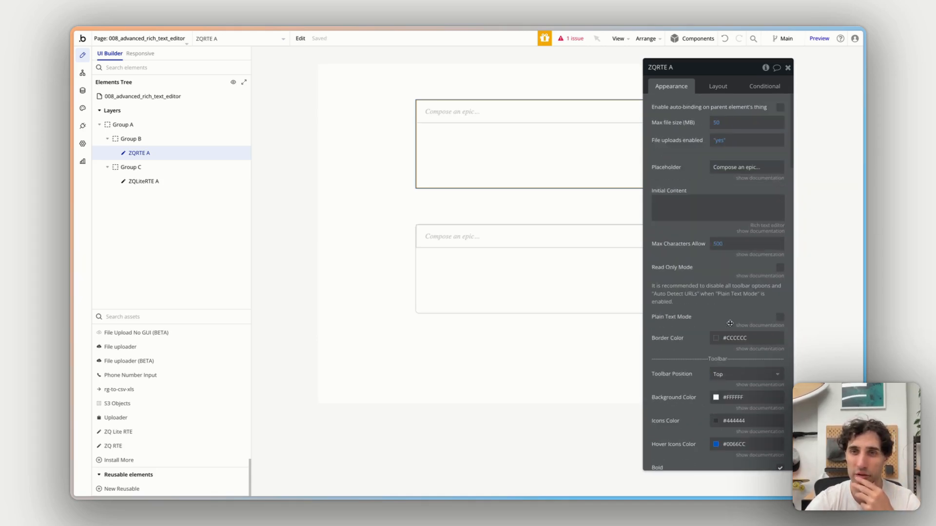
scroll(730, 323, "down", 3)
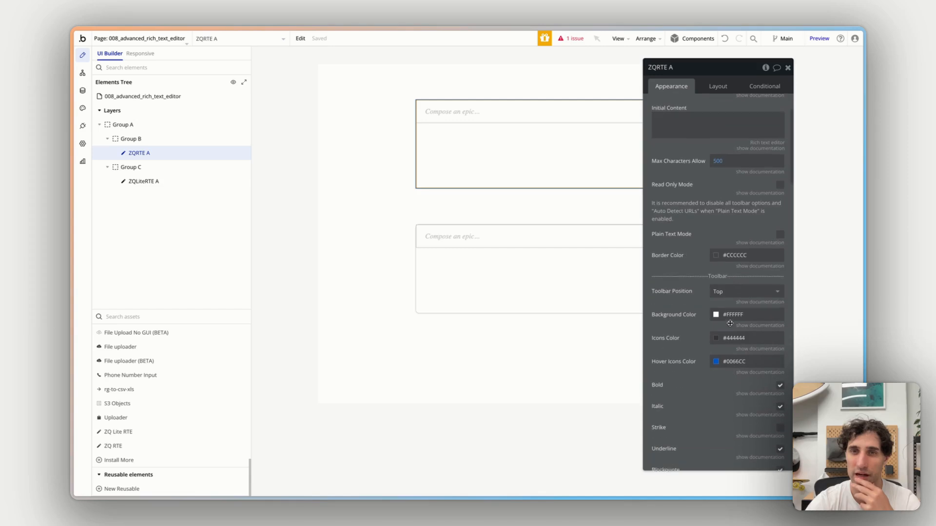
left_click(716, 300)
left_click_drag(710, 317, 703, 320)
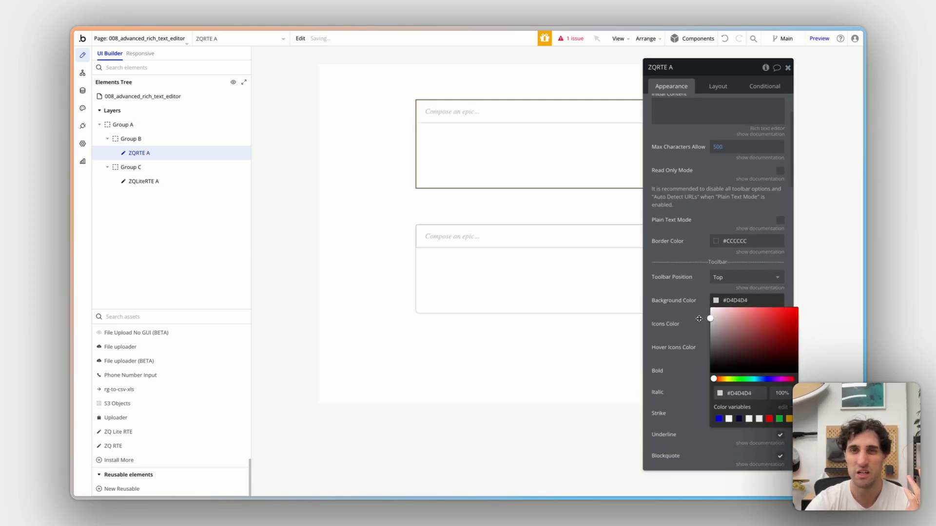
left_click(671, 315)
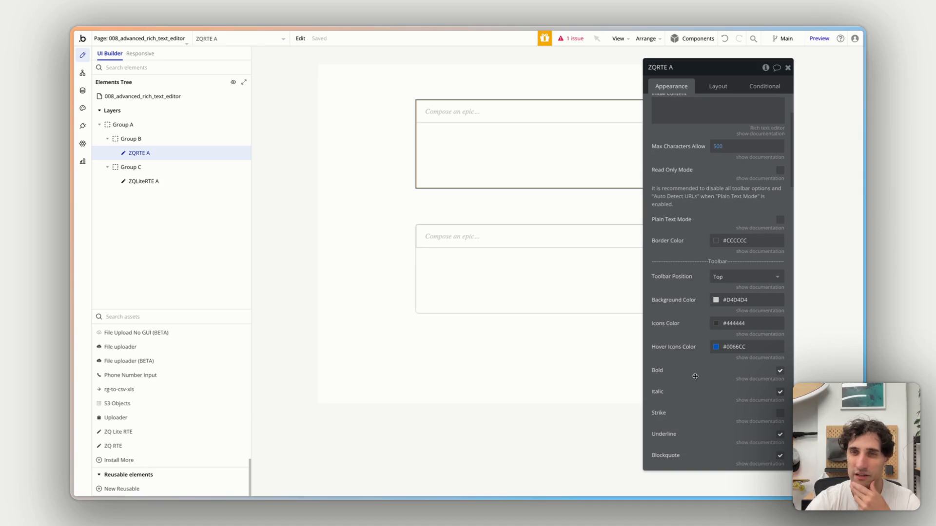
Look over ZQRTE A's font, image, mentions and hashtags settings, and preview the page with the reduced grey toolbar
scroll(695, 377, "down", 10)
scroll(695, 377, "down", 2)
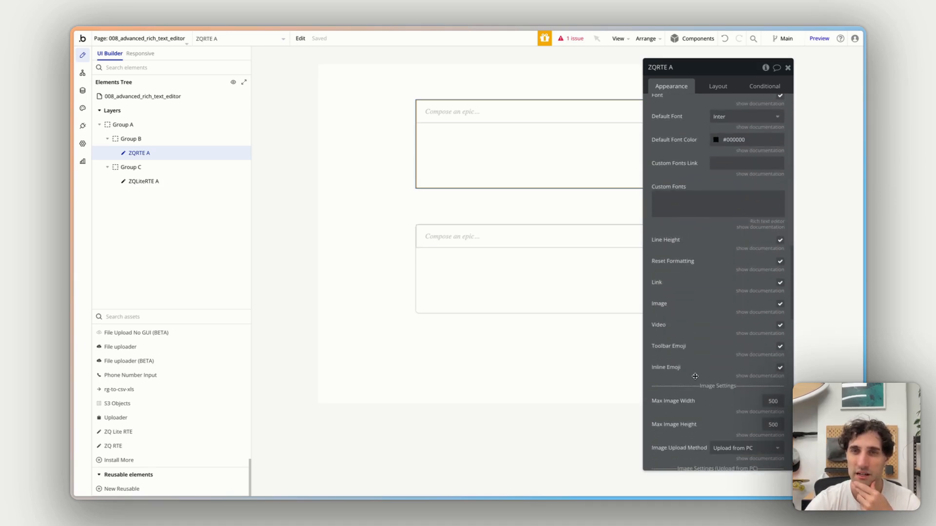
scroll(695, 376, "down", 18)
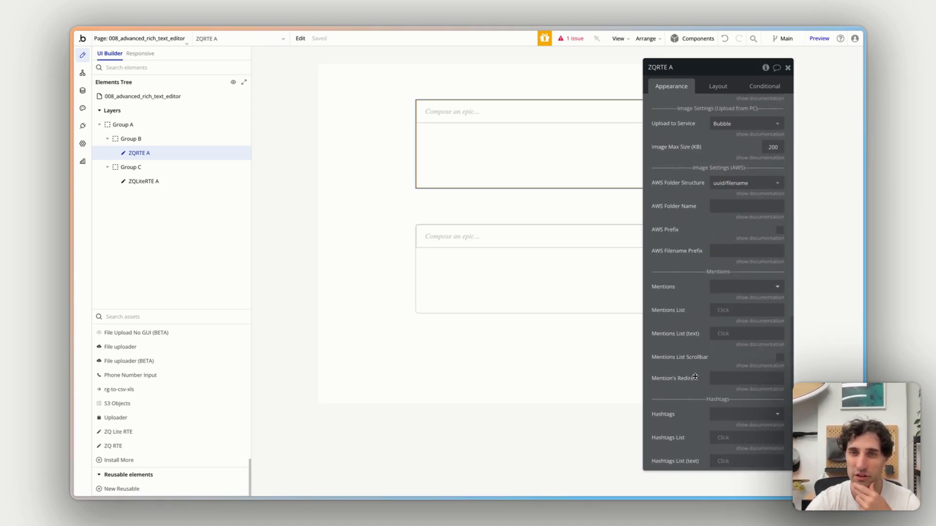
scroll(695, 377, "down", 12)
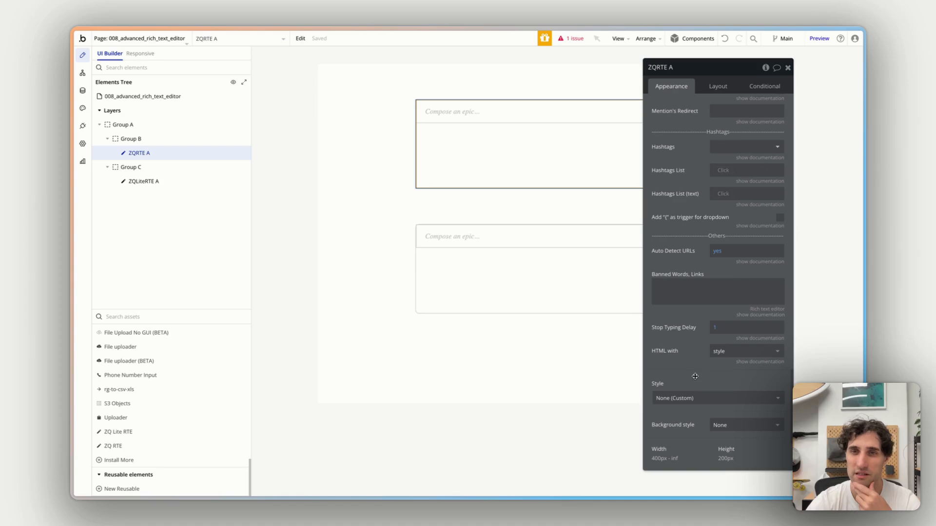
scroll(695, 376, "down", 1)
left_click(819, 38)
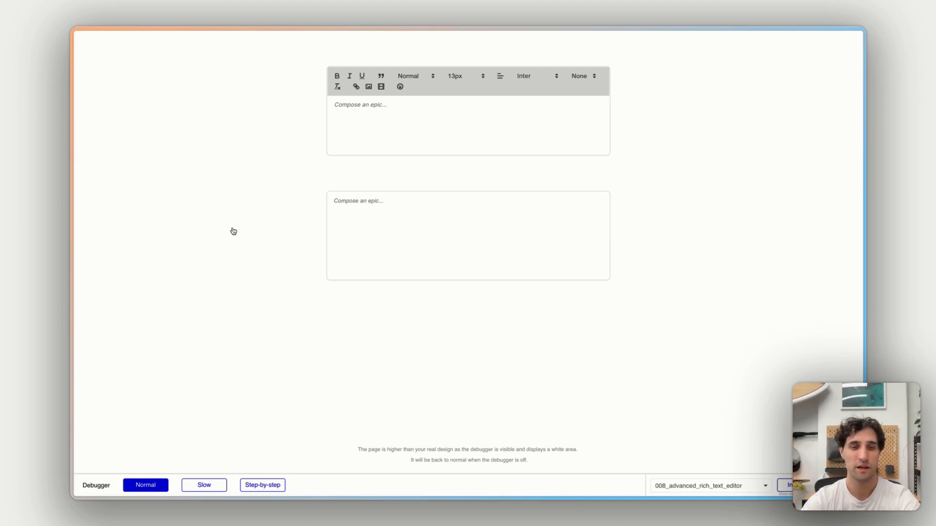
Return to the Bubble editor and create a new data type named RTE in the app's database
key("ctrl+shift+Tab")
left_click(82, 90)
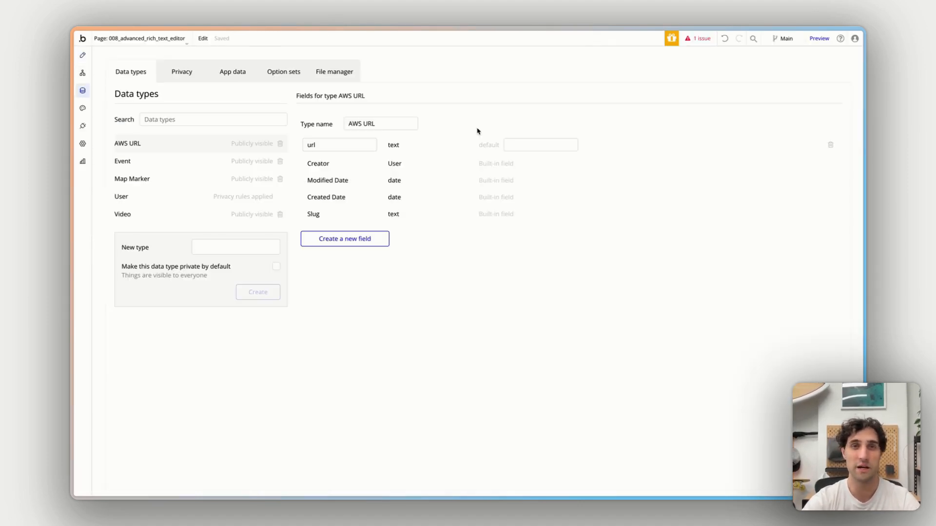
left_click(205, 249)
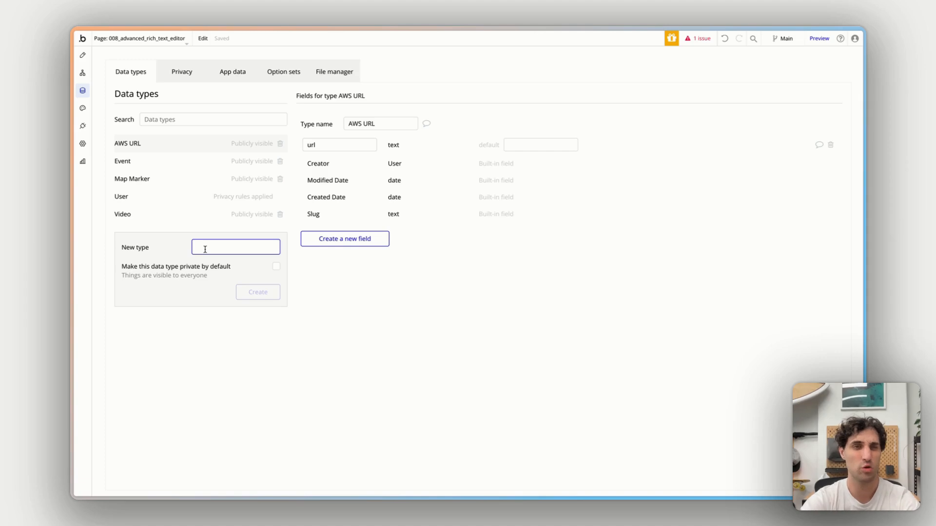
type("RTE")
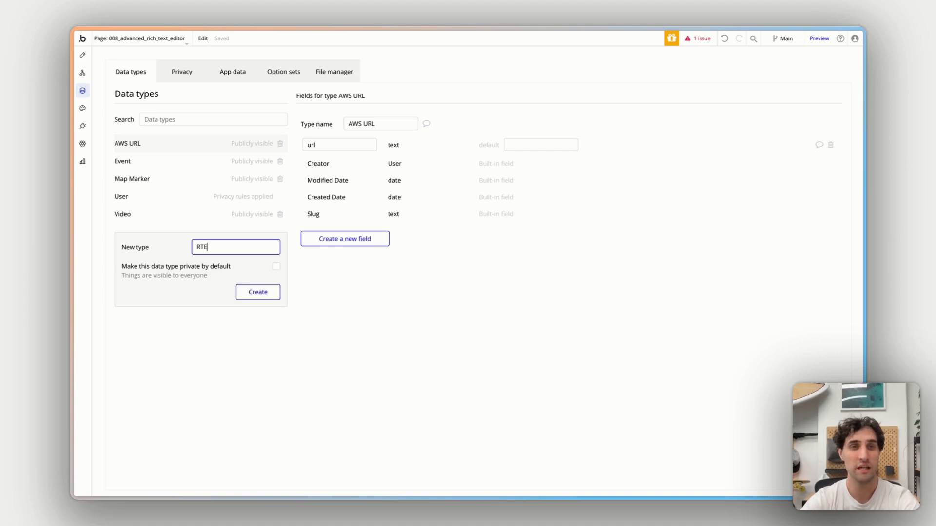
left_click(247, 291)
Add a field named "text body" of type text to the RTE data type
left_click(353, 228)
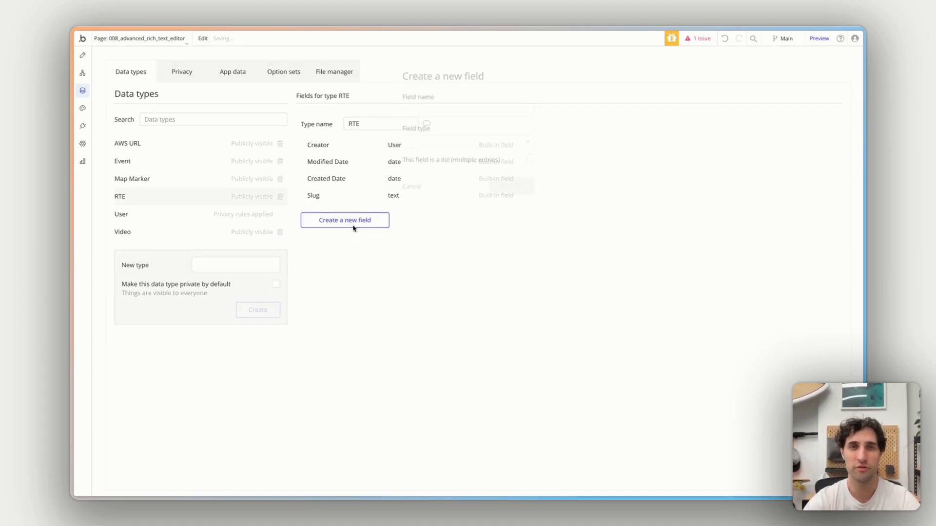
left_click(422, 108)
type("text body")
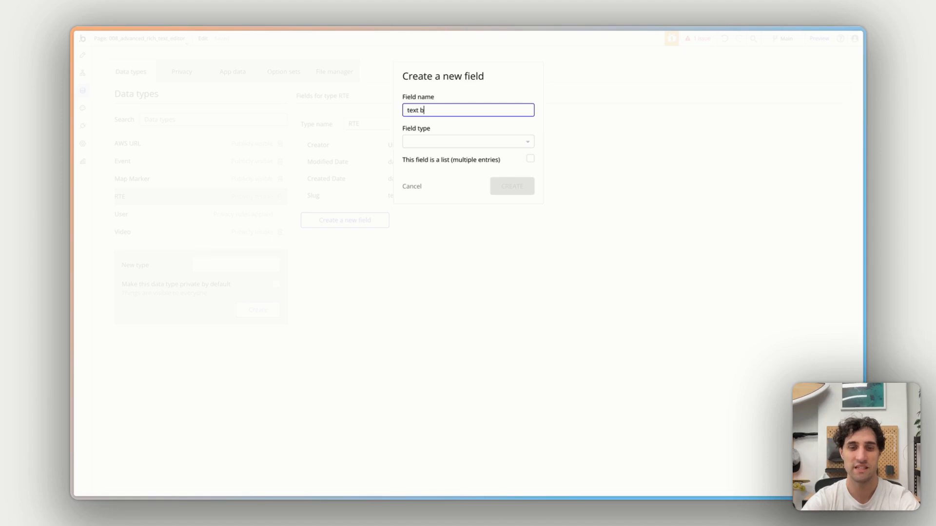
left_click(432, 141)
type("text")
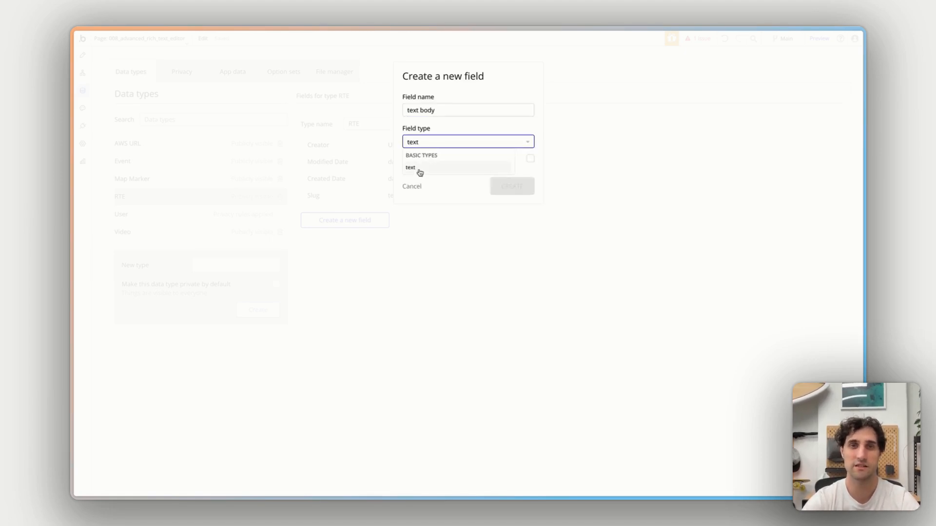
left_click(420, 171)
left_click(507, 186)
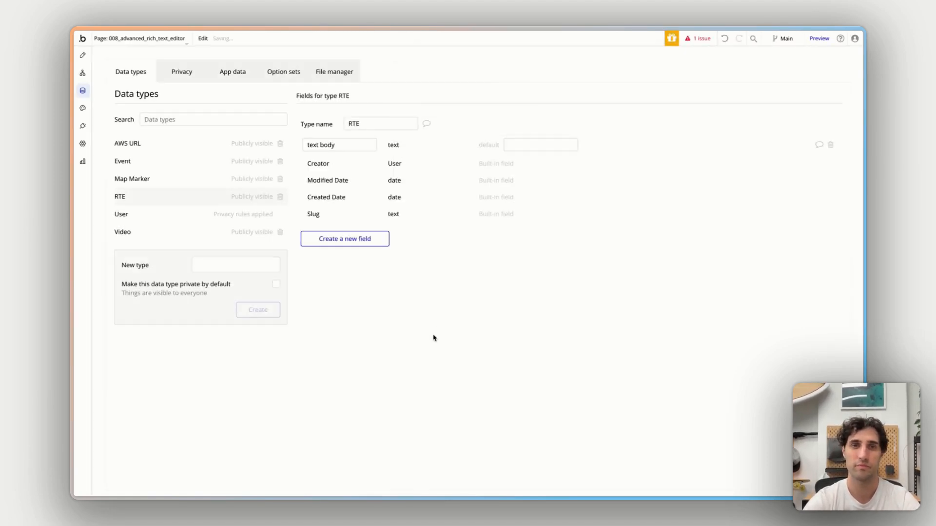
Place a button between the two rich text editors on the page and label it "Save text"
left_click(82, 55)
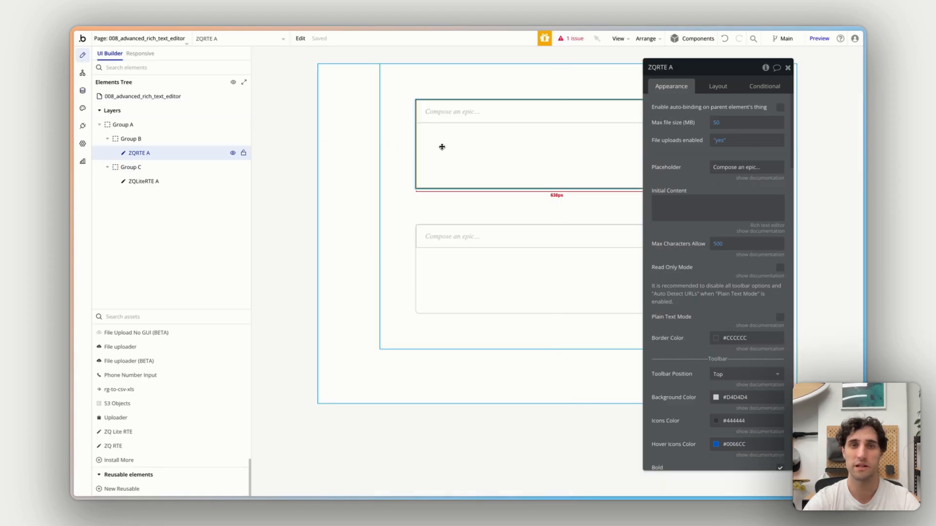
scroll(150, 398, "up", 1)
scroll(150, 398, "up", 10)
left_click_drag(115, 361, 500, 195)
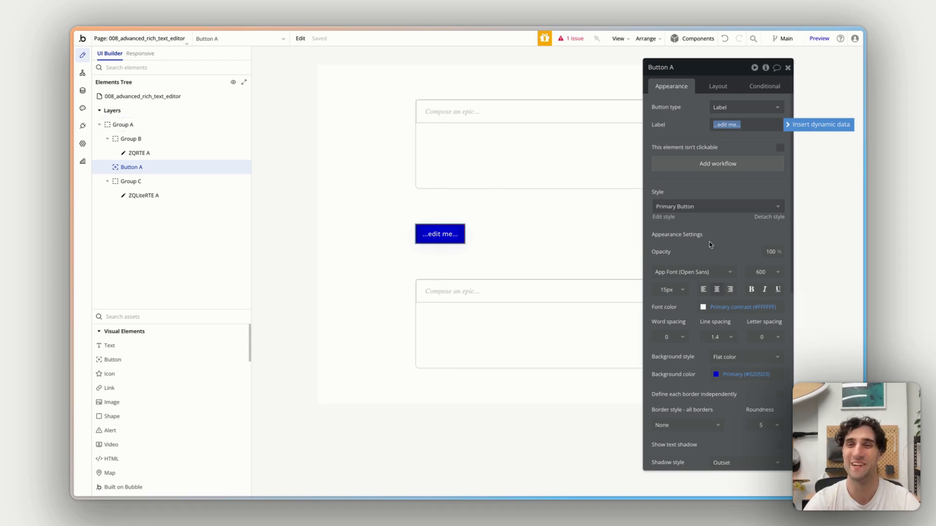
left_click(656, 253)
left_click(731, 125)
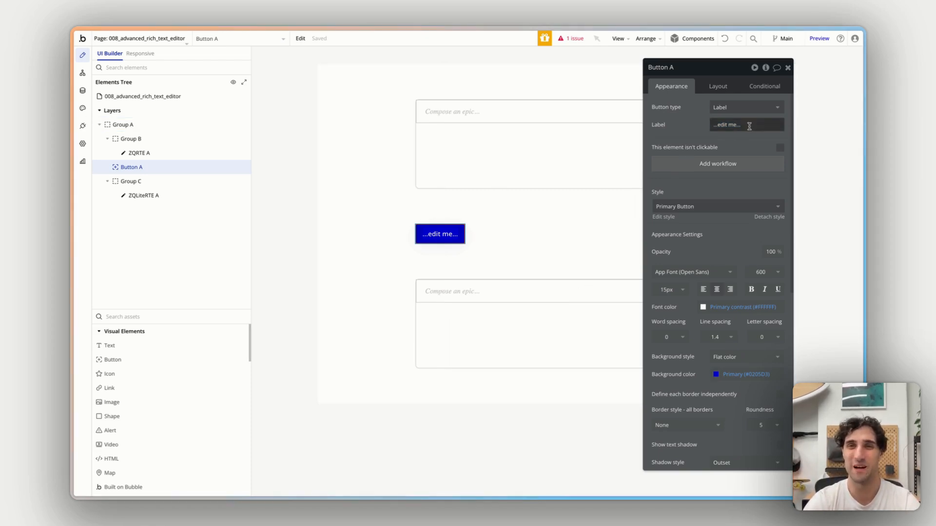
type("Save text")
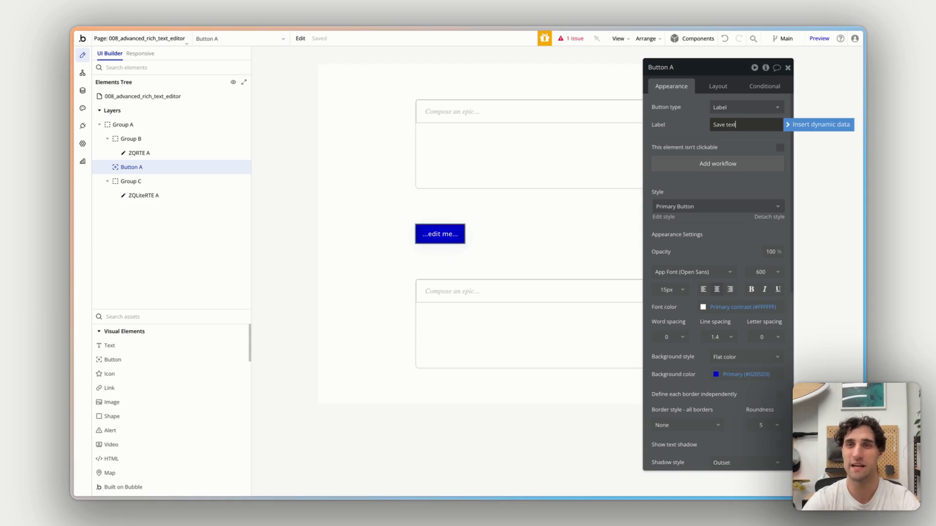
left_click(671, 145)
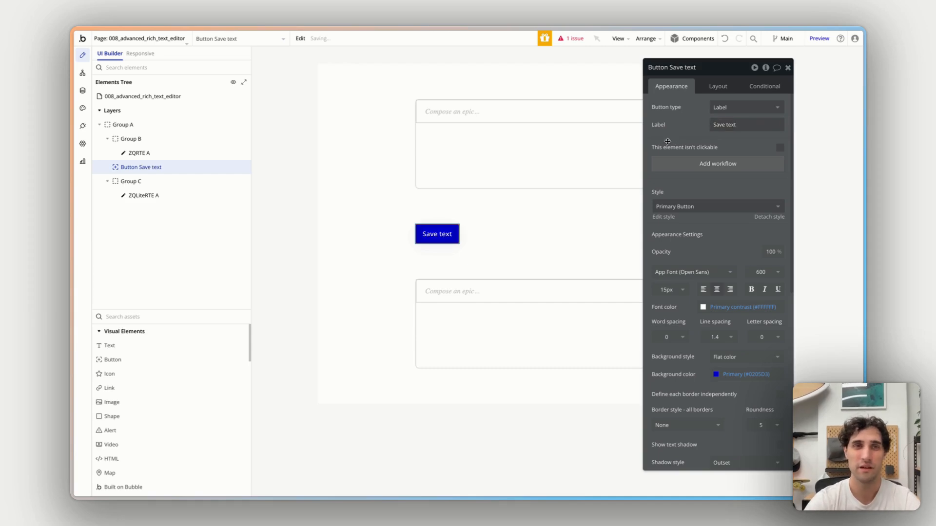
Create a click workflow for the Save text button and delete the "A ZQ Lite RTE Mention Clicked" event
left_click(714, 165)
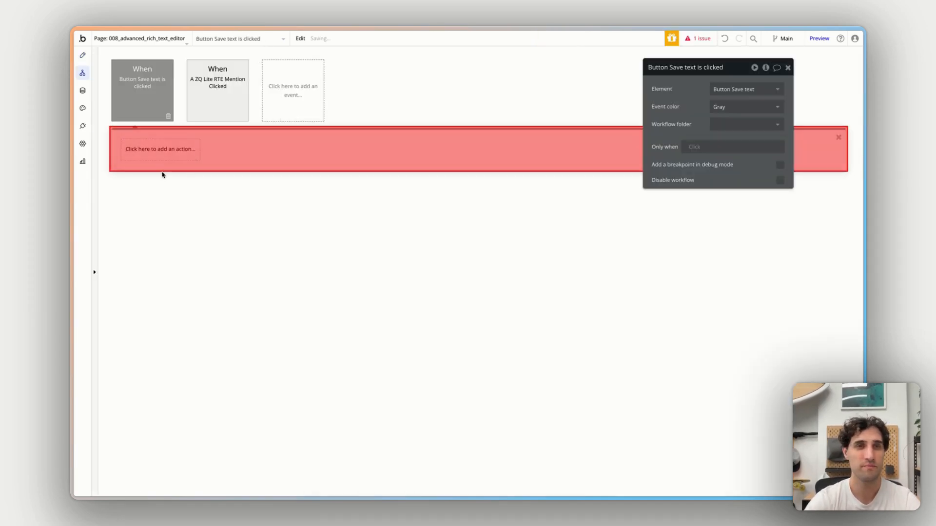
left_click(208, 86)
left_click(242, 116)
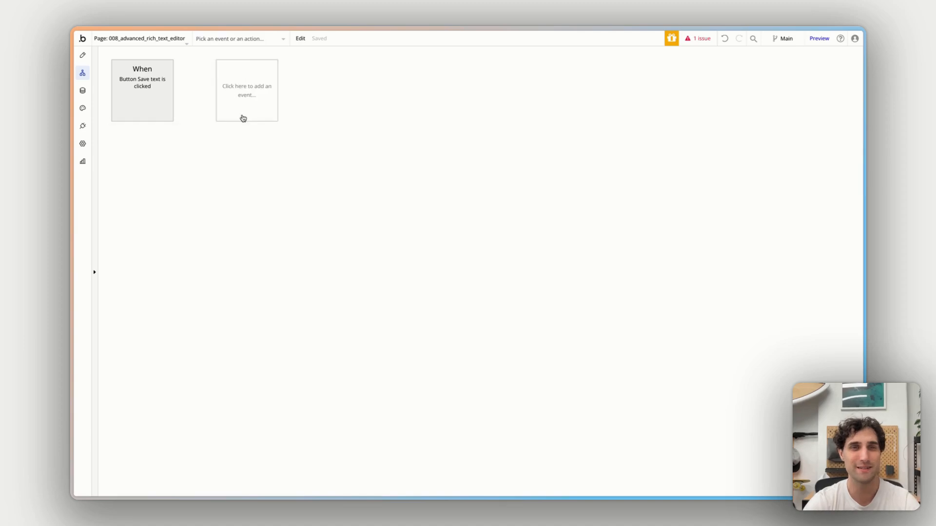
Add an action to the Save text button's click workflow that creates a new thing of type RTE
left_click(162, 100)
left_click(146, 149)
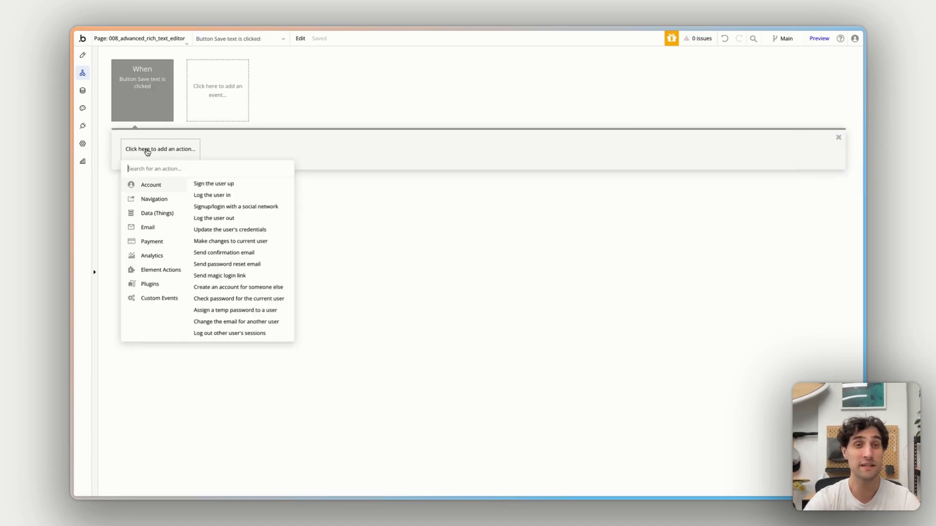
left_click(161, 271)
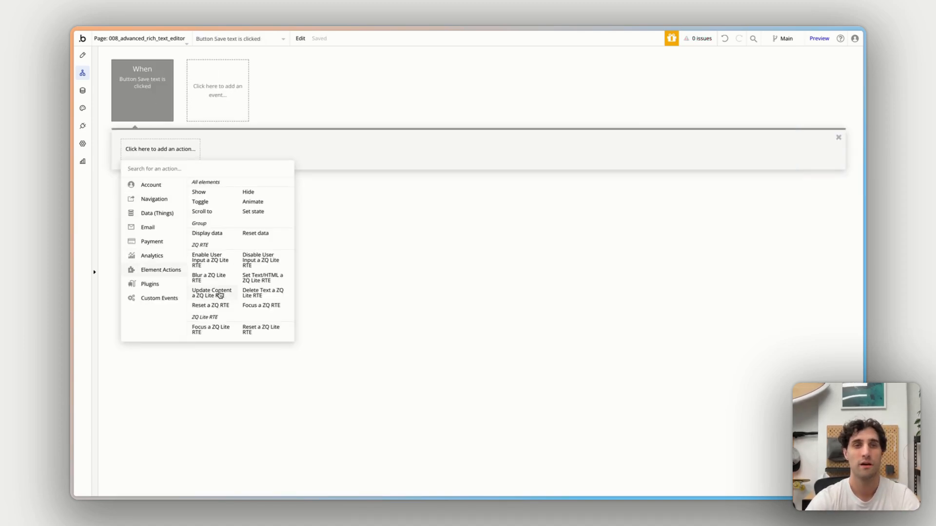
left_click(157, 214)
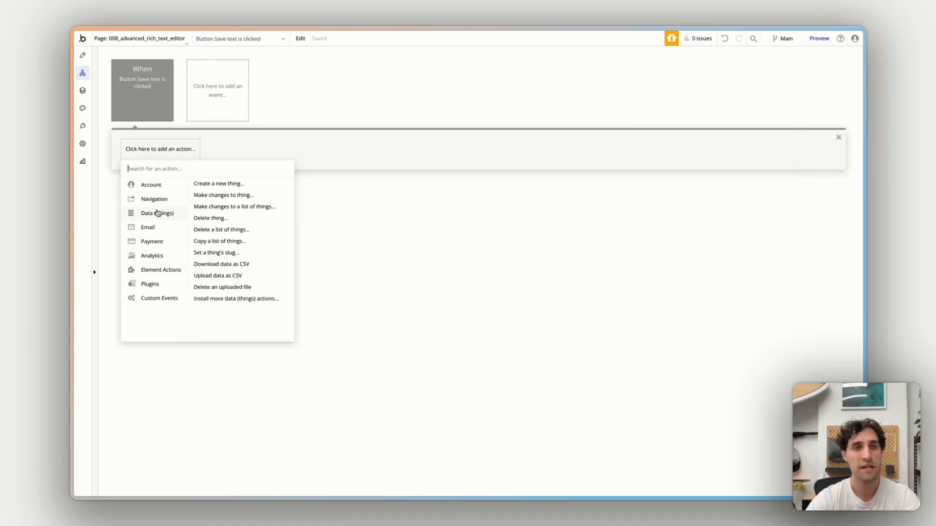
left_click(227, 185)
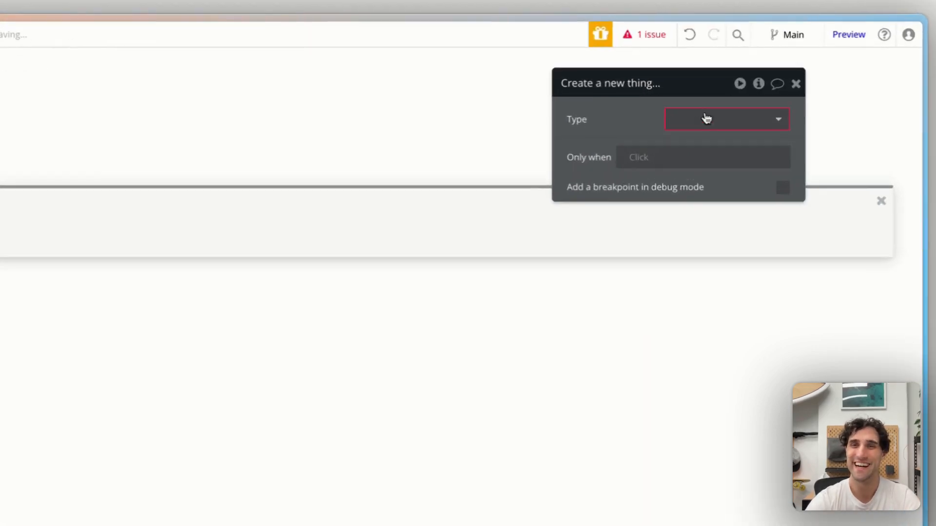
left_click(736, 88)
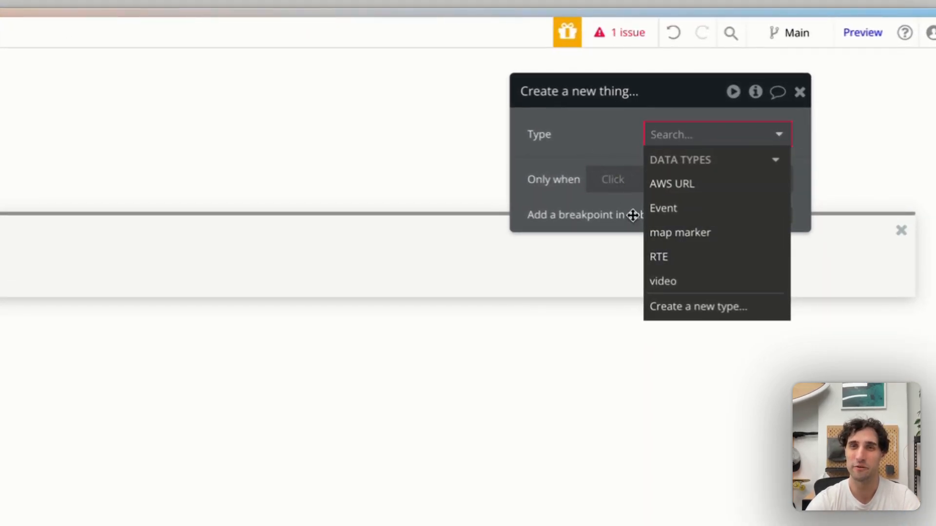
left_click(663, 259)
Add the text body field to the create action and choose the ZQRTE A element as its source
left_click(598, 183)
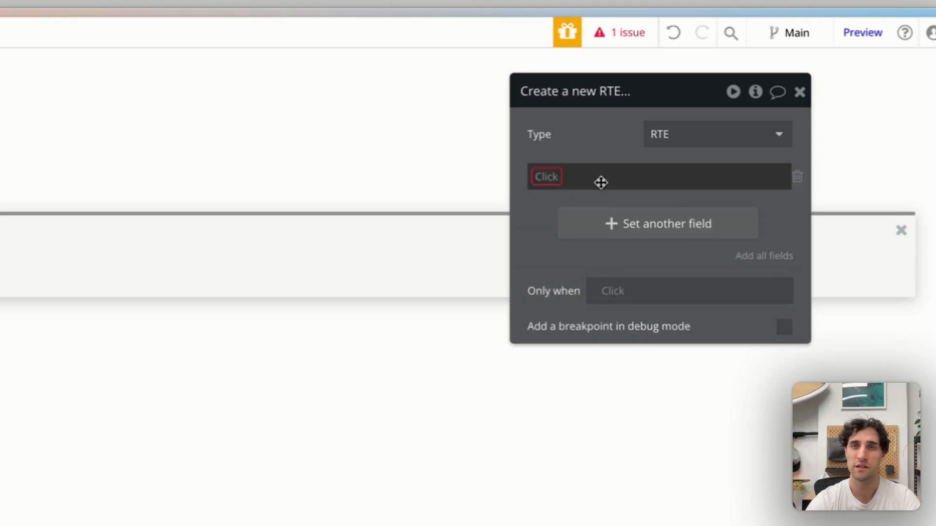
left_click(553, 176)
left_click(563, 198)
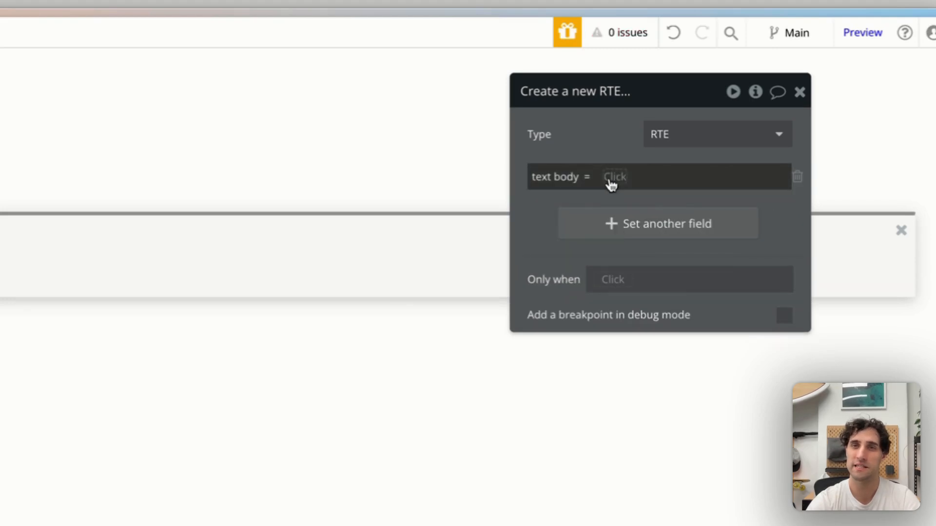
left_click(612, 177)
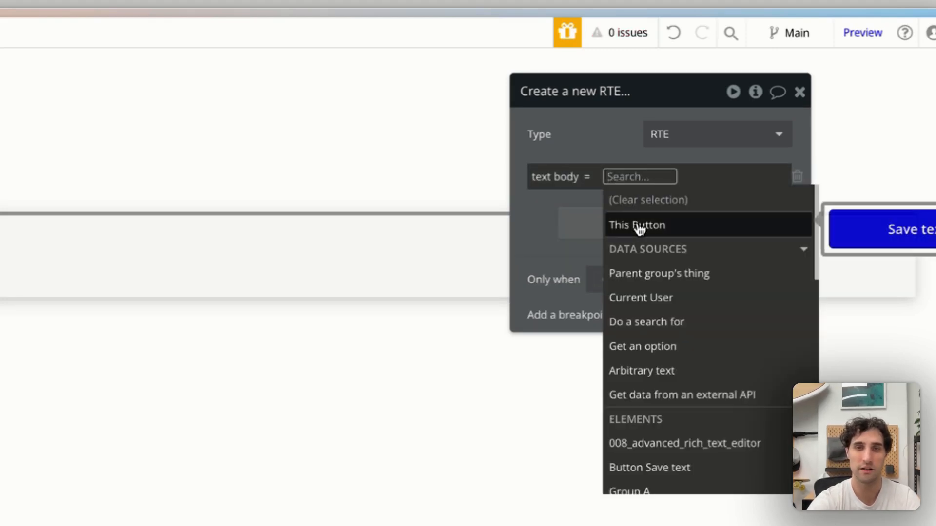
type("rte")
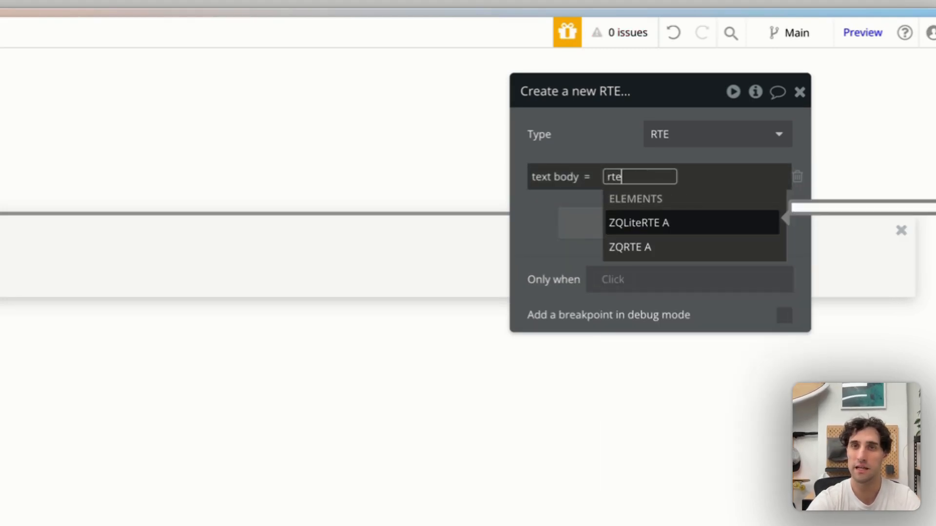
left_click(640, 253)
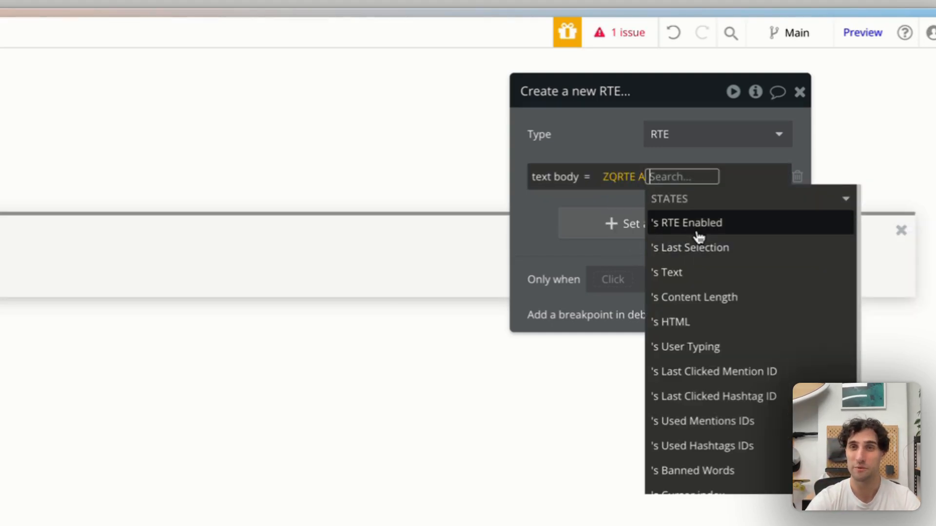
Complete the text body expression with ZQRTE A's Text state
scroll(709, 417, "down", 4)
scroll(710, 417, "up", 4)
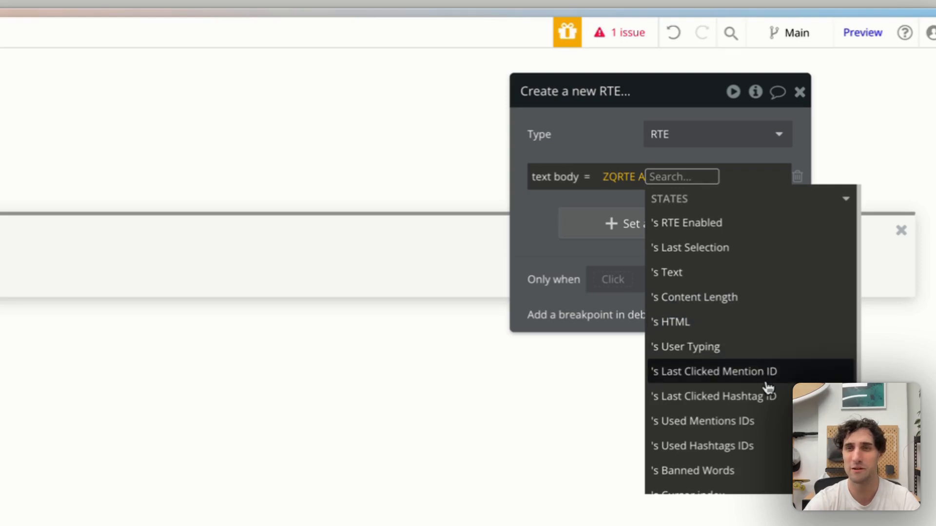
scroll(767, 429, "down", 3)
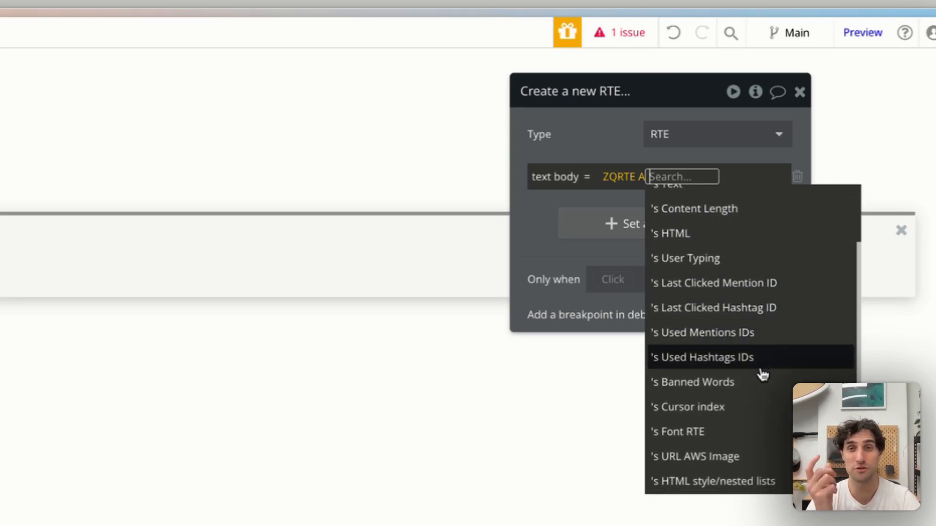
mouse_move(763, 374)
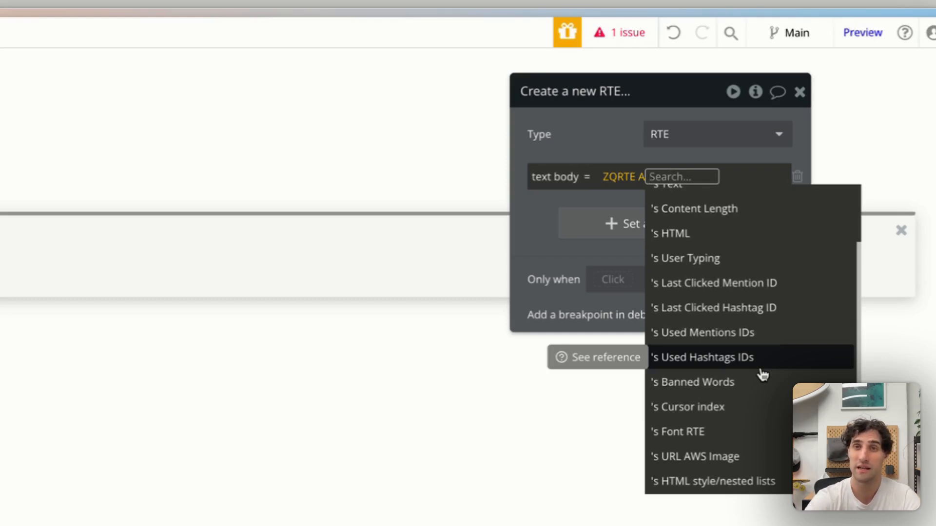
scroll(763, 374, "down", 3)
scroll(762, 373, "up", 5)
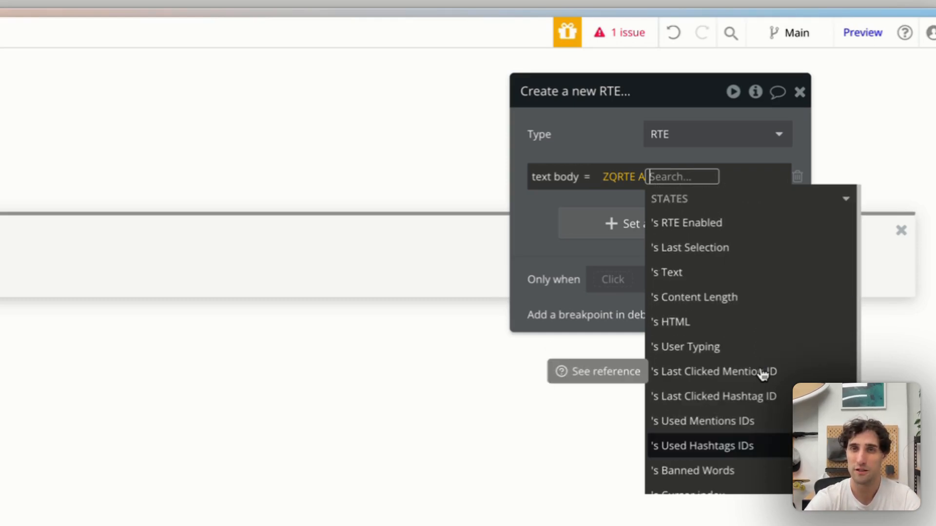
left_click(695, 276)
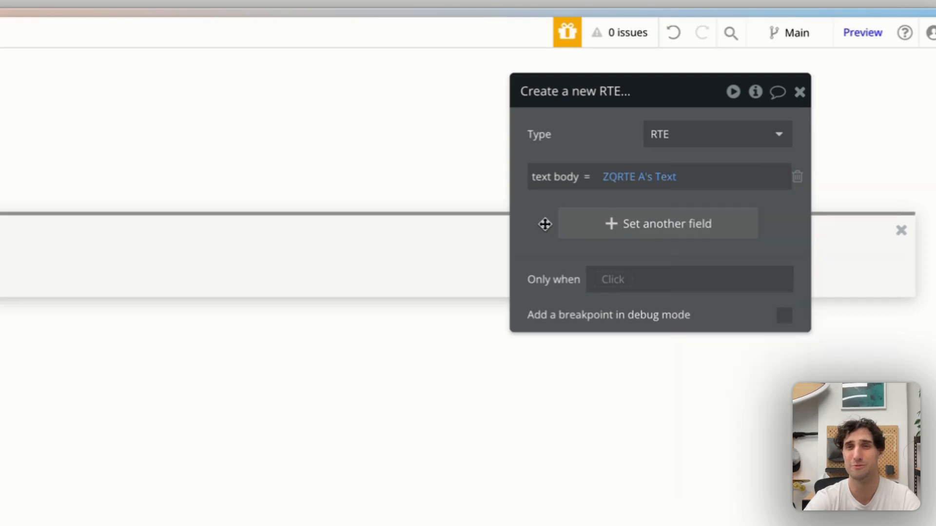
left_click(545, 224)
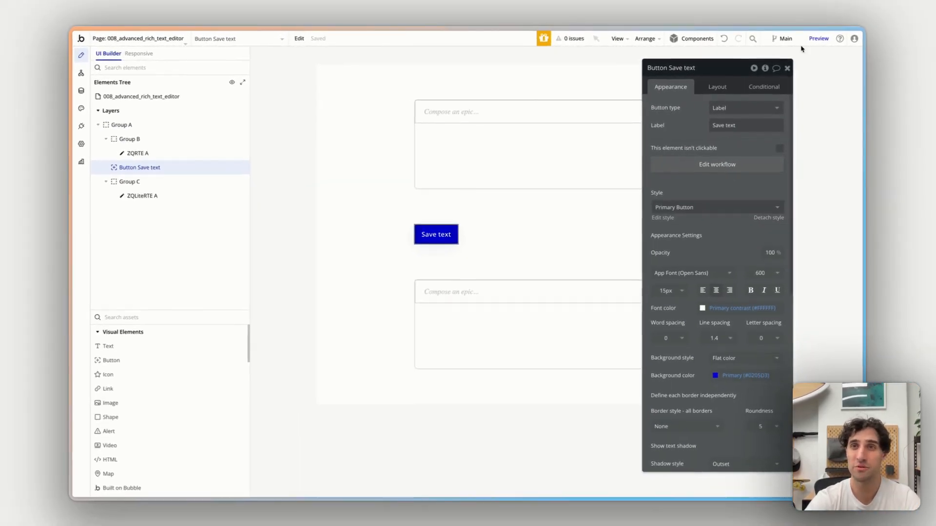
Preview the page, write "This is some saved text" in the upper rich text editor and save it
left_click(817, 38)
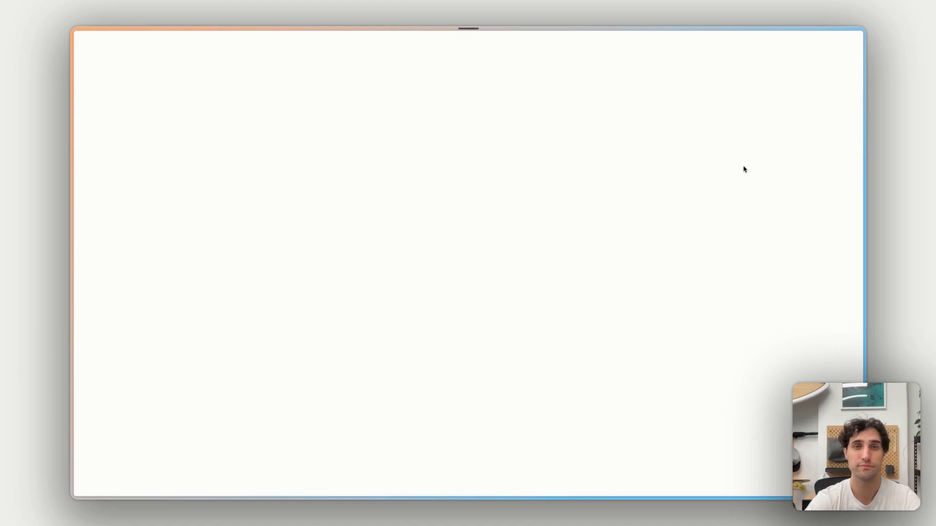
left_click(389, 104)
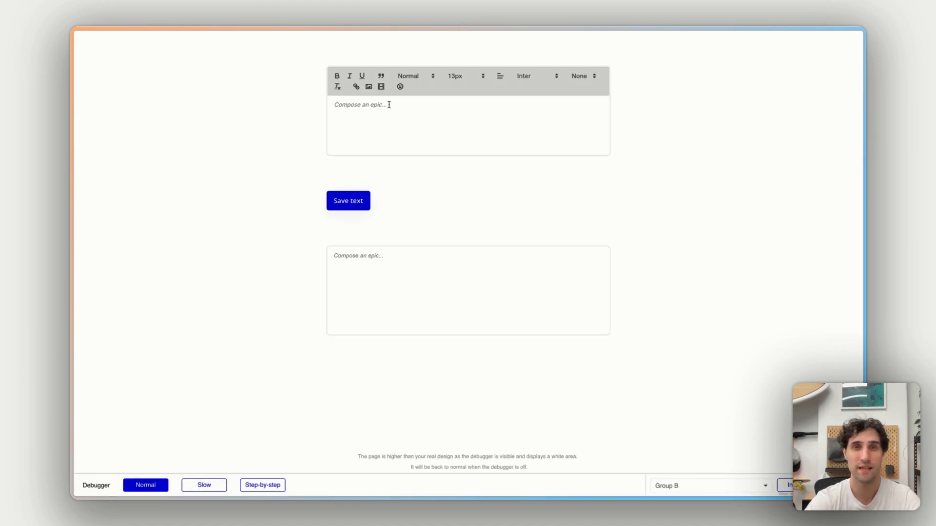
type("This is some sav")
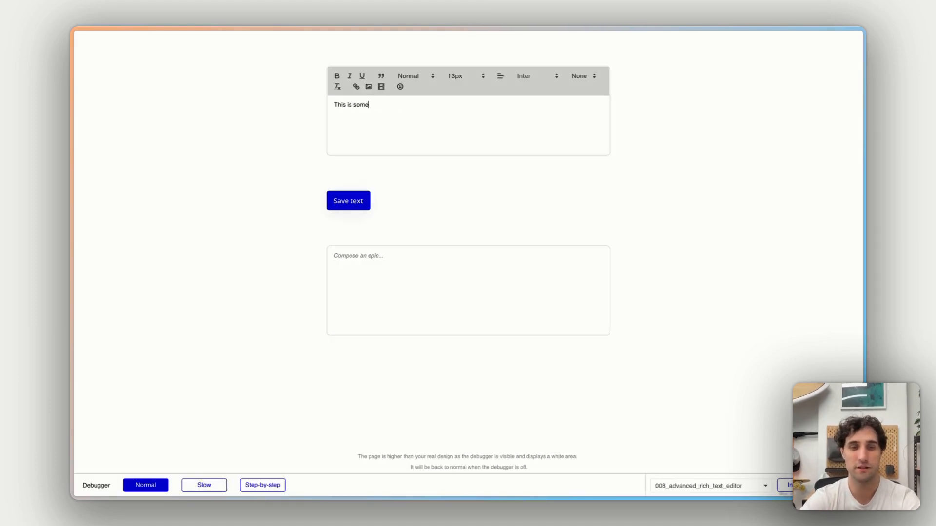
type("ed text")
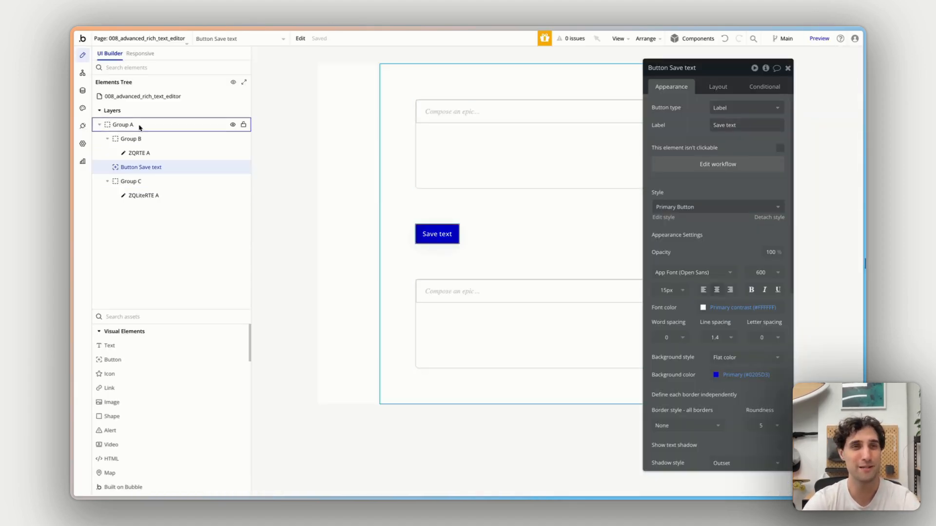
Return to the Bubble editor and inspect the saved RTE entry in the app data
left_click(83, 91)
left_click(233, 72)
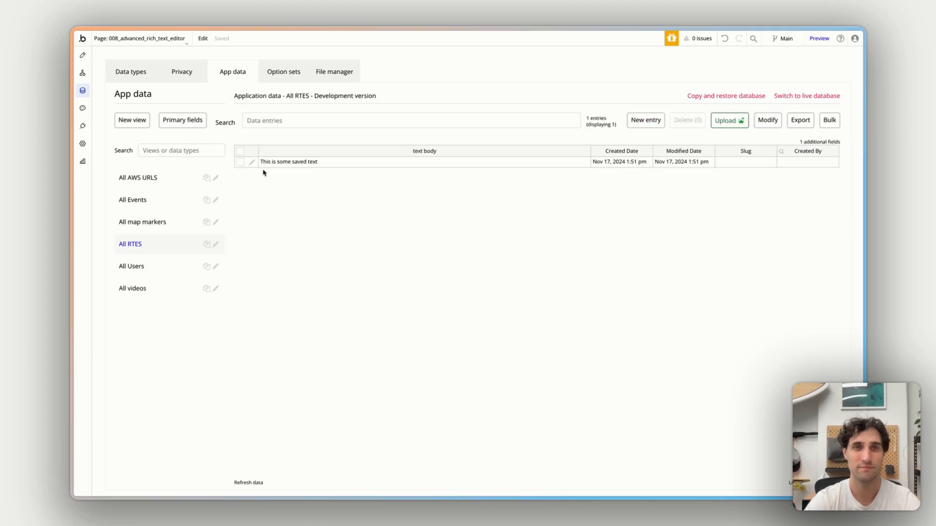
left_click(252, 162)
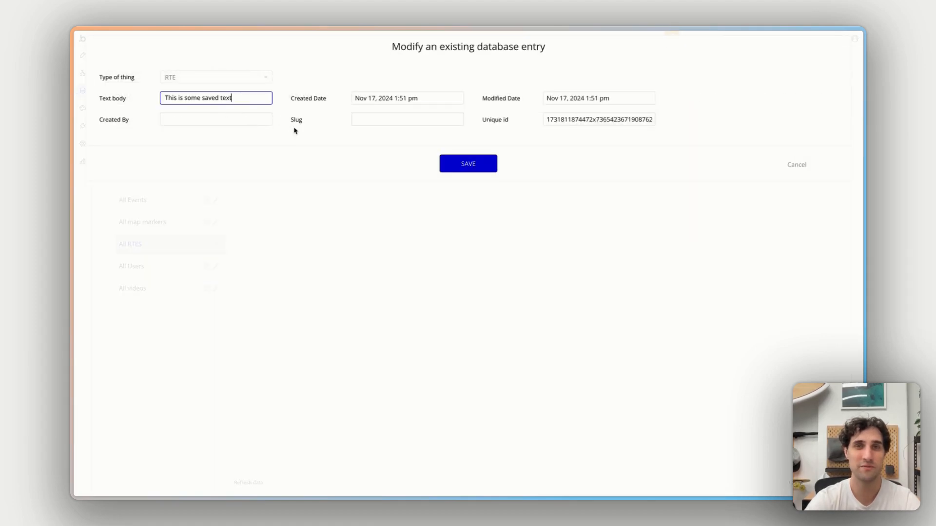
left_click(728, 153)
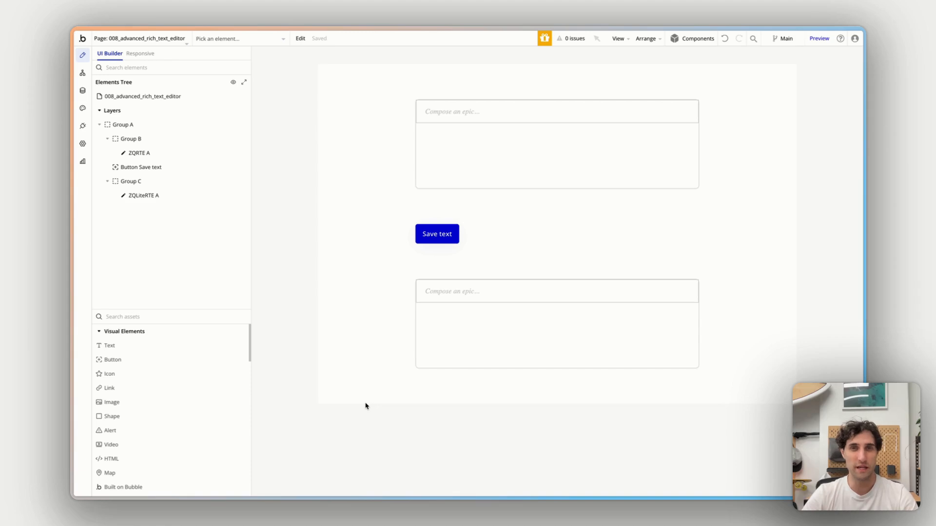
Place a text element below the Save text button and make its content a dynamic search for RTEs
left_click_drag(142, 347, 460, 246)
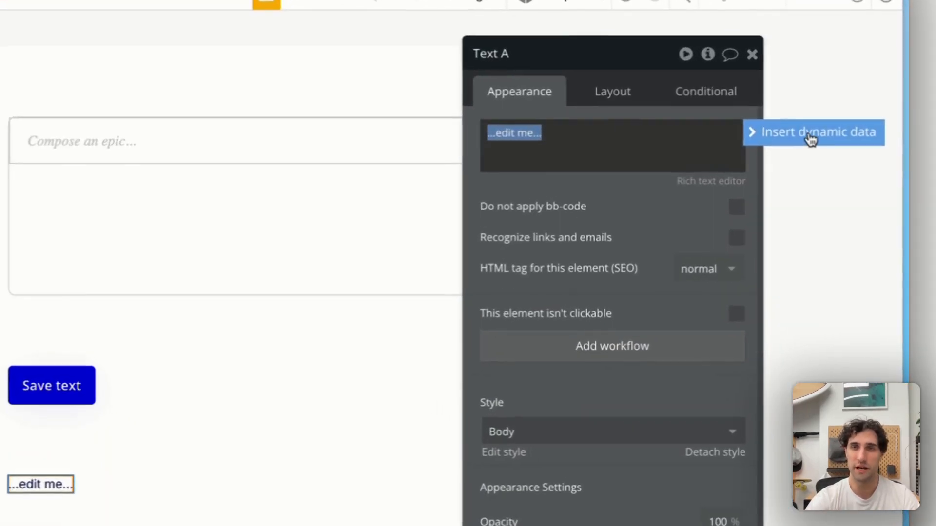
left_click(814, 111)
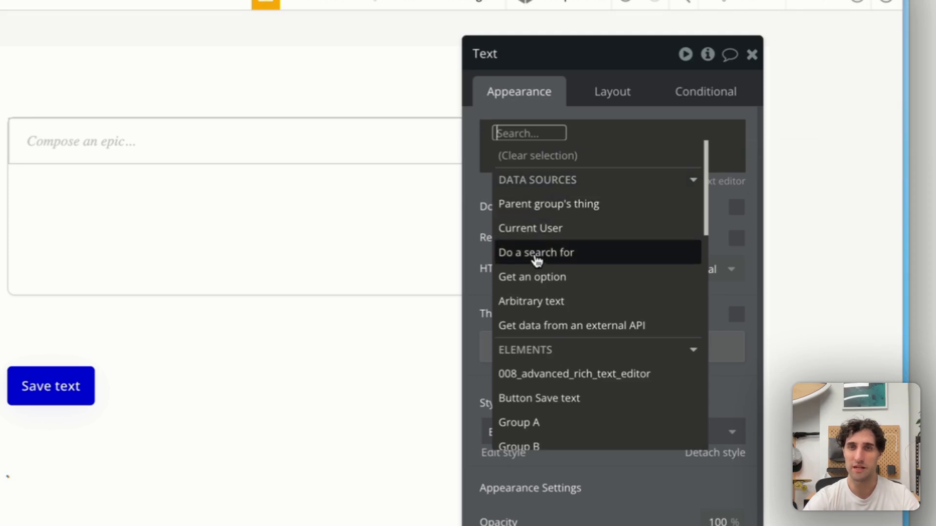
left_click(595, 254)
left_click(337, 108)
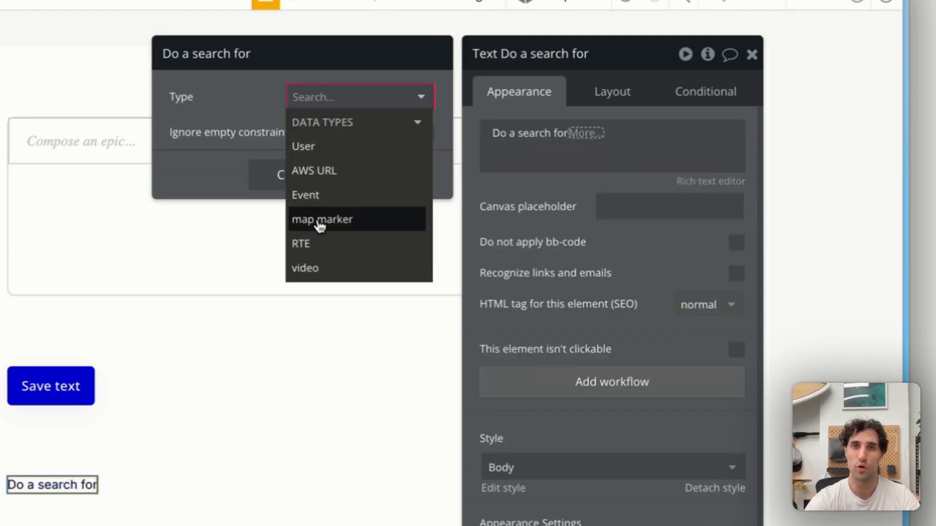
left_click(317, 240)
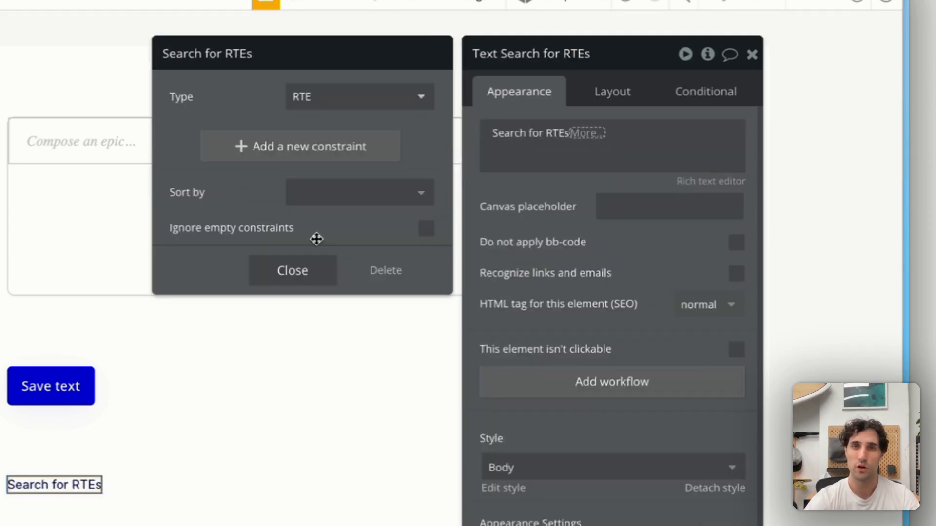
Extend the text element's RTE search expression to show the last item's text body
left_click(590, 134)
left_click(598, 275)
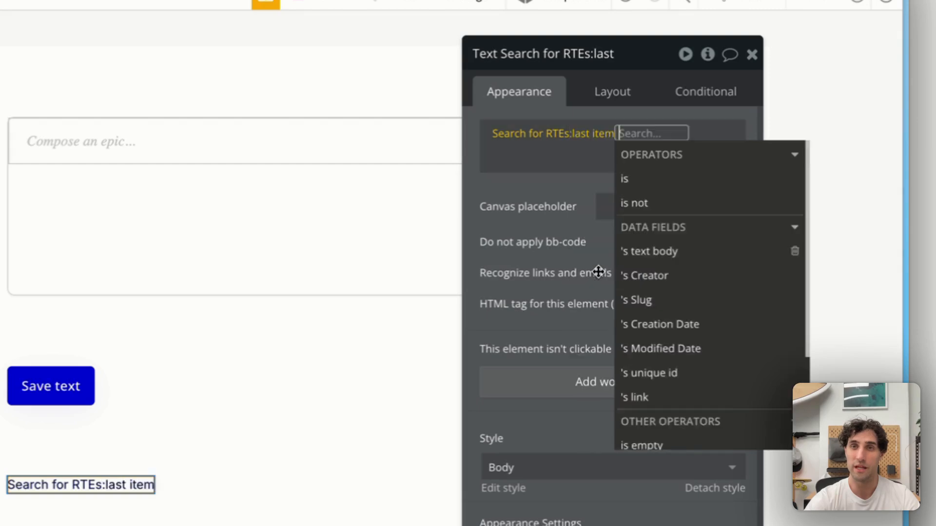
left_click(639, 256)
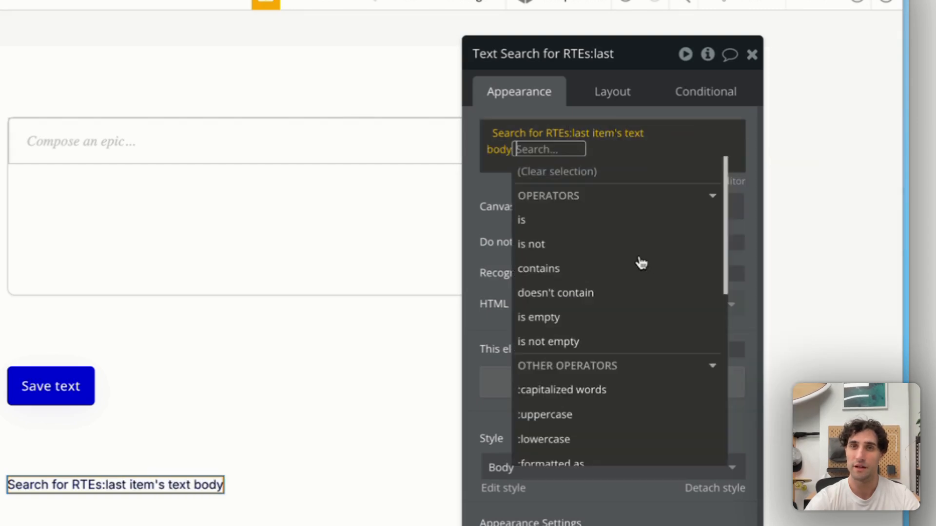
left_click(503, 193)
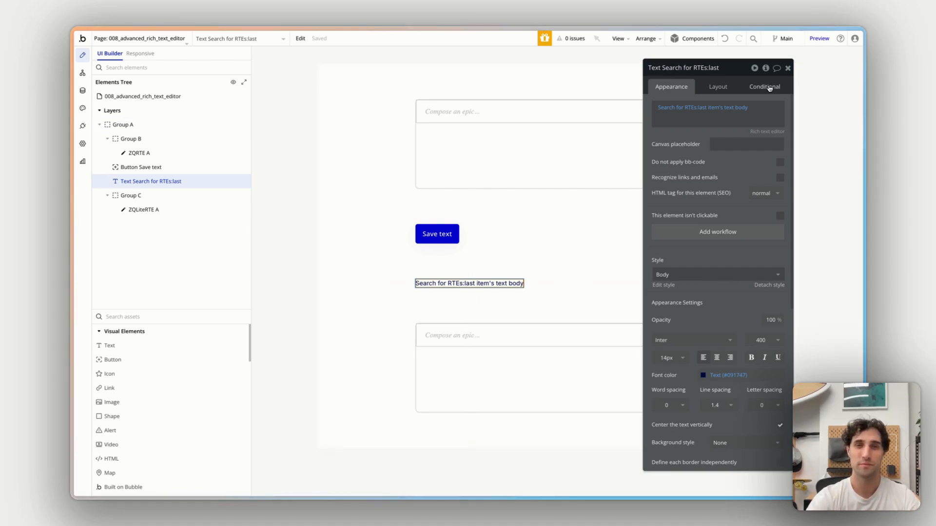
Preview the page again and write "This is bold" in the upper rich text editor
left_click(819, 38)
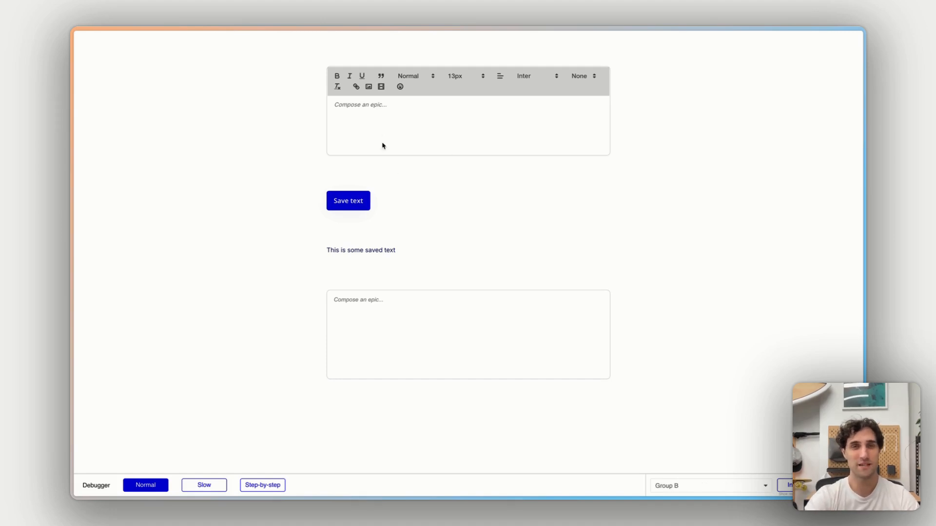
left_click(369, 112)
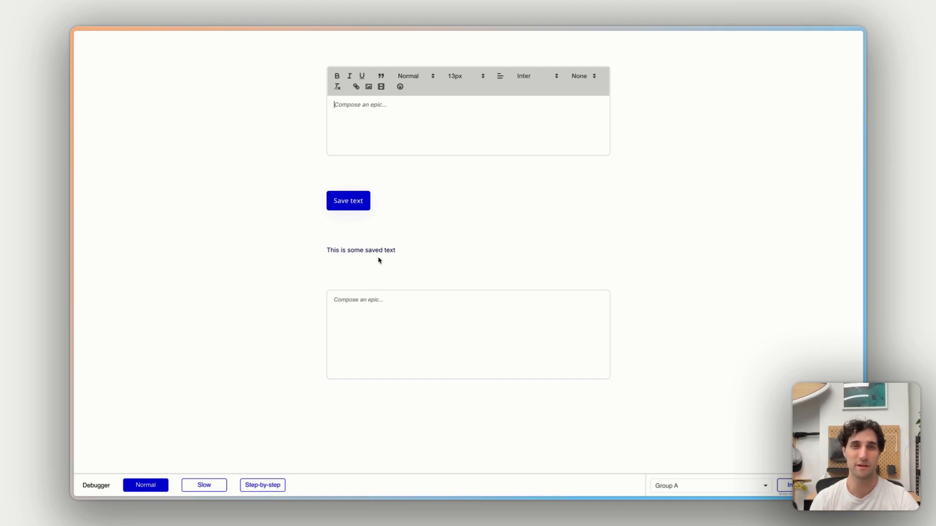
type("This ios bold")
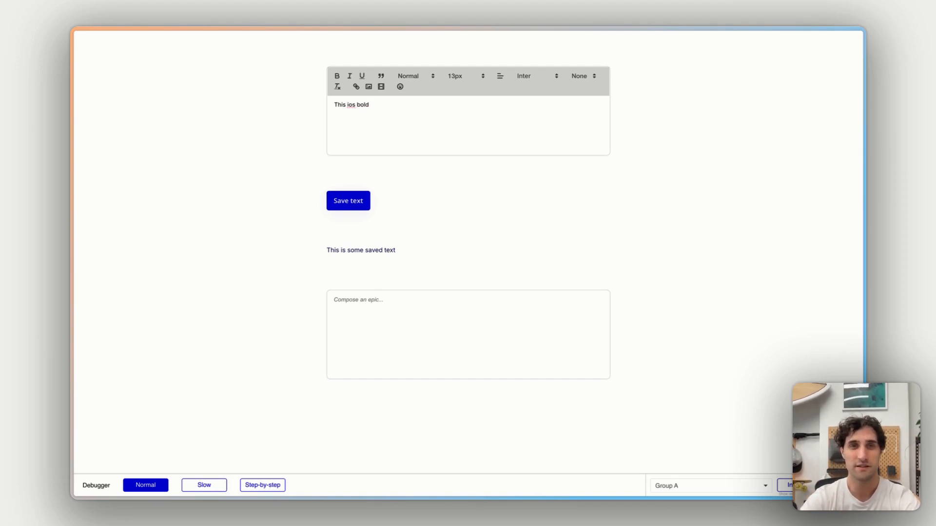
key("alt+Left")
key("alt+shift+Left")
type("is")
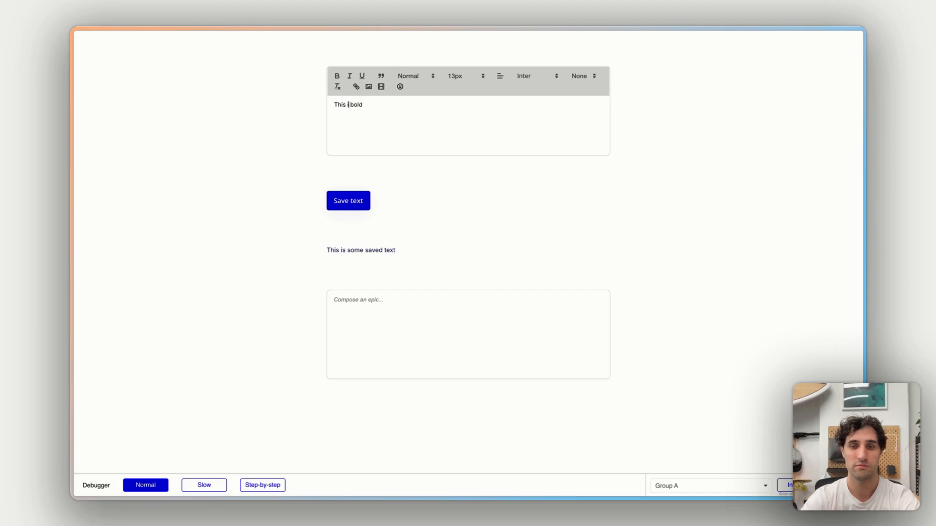
Add a second line reading "This is underlined" beneath "This is bold" in the upper rich text editor
key("alt+Right")
key("Return")
type("This ios")
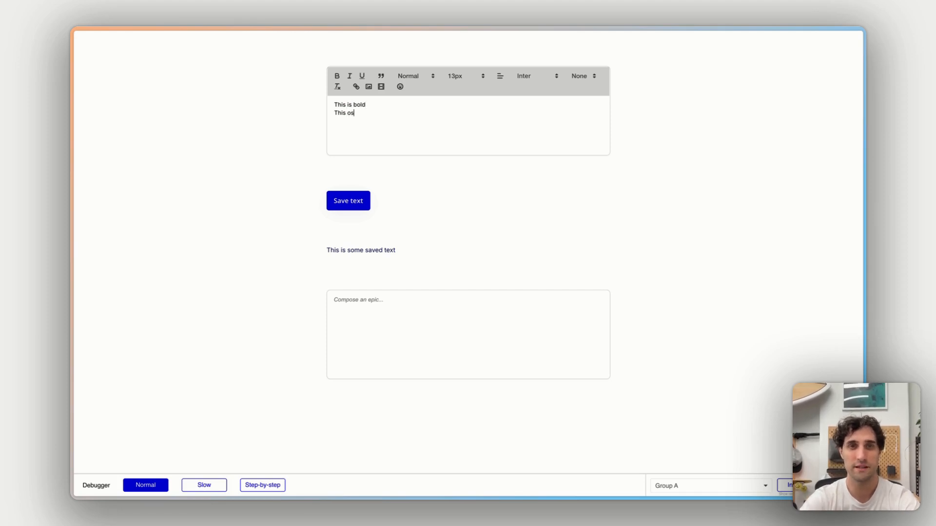
key("BackSpace")
key("BackSpace")
type("s underlined")
Make the word "bold" bold and the word "underlined" underlined in the upper editor, and save the text
key("Up")
key("alt+shift+Left")
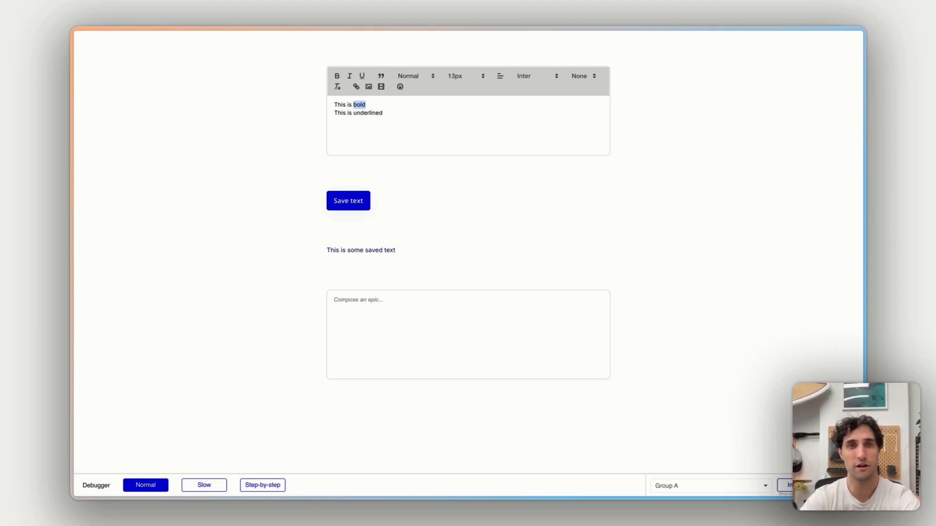
key("super+b")
key("Down")
key("alt+Right")
key("alt+shift+Left")
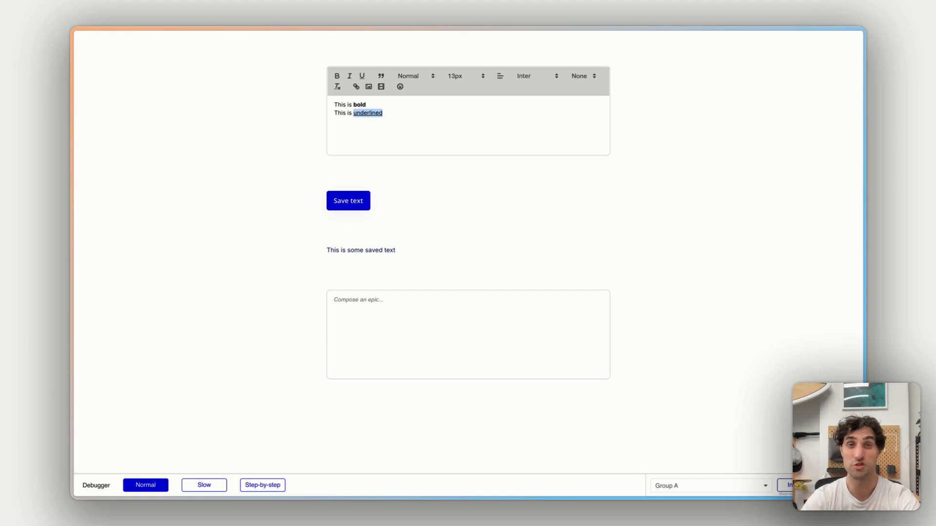
key("super+u")
key("Right")
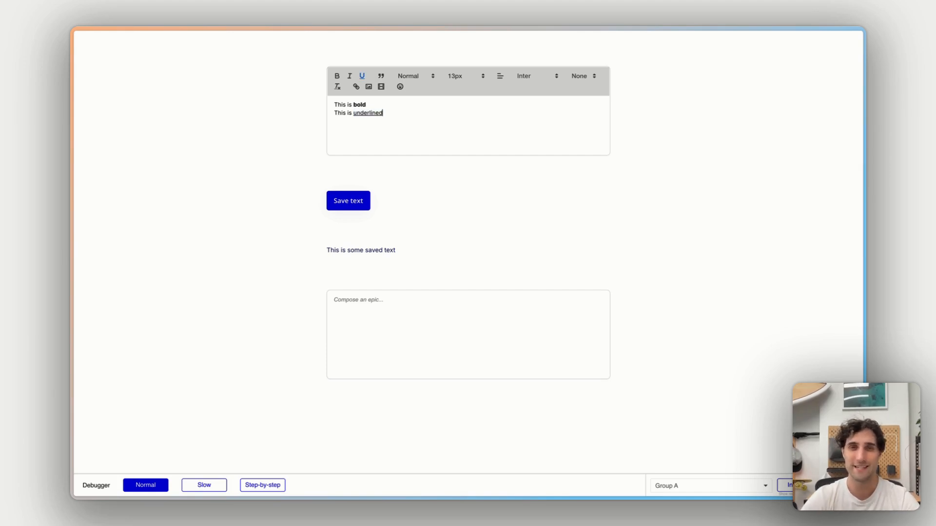
left_click(341, 206)
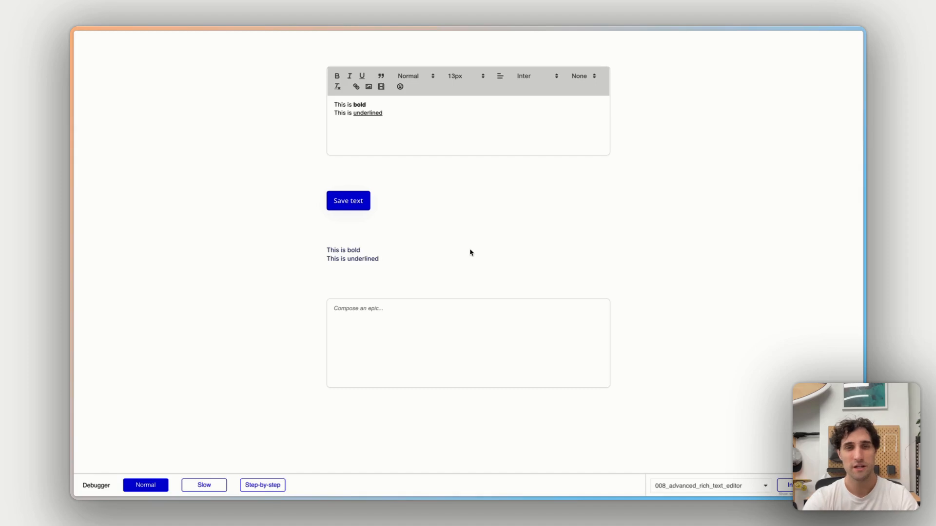
In the Bubble editor, set the text body field in the Save text button's Create a new RTE action to ZQRTE A's HTML
key("ctrl+shift+Tab")
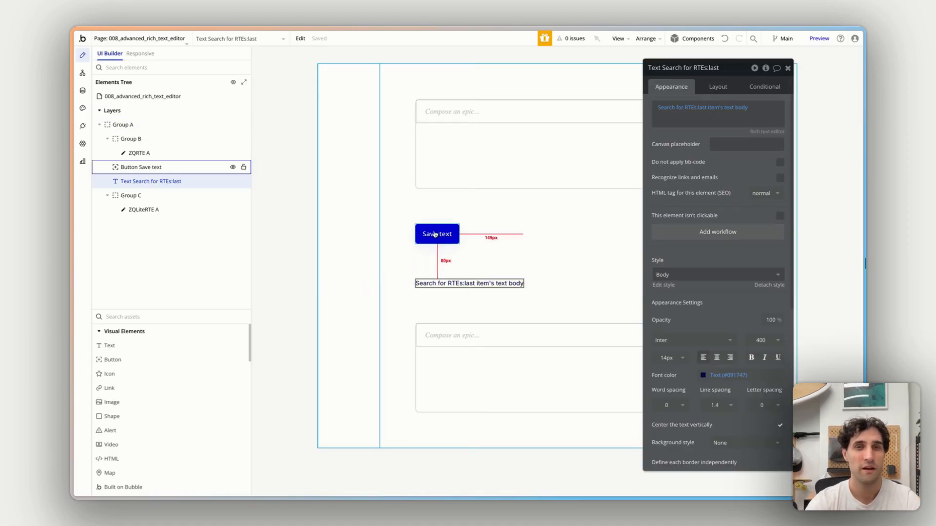
left_click(146, 168)
left_click(680, 163)
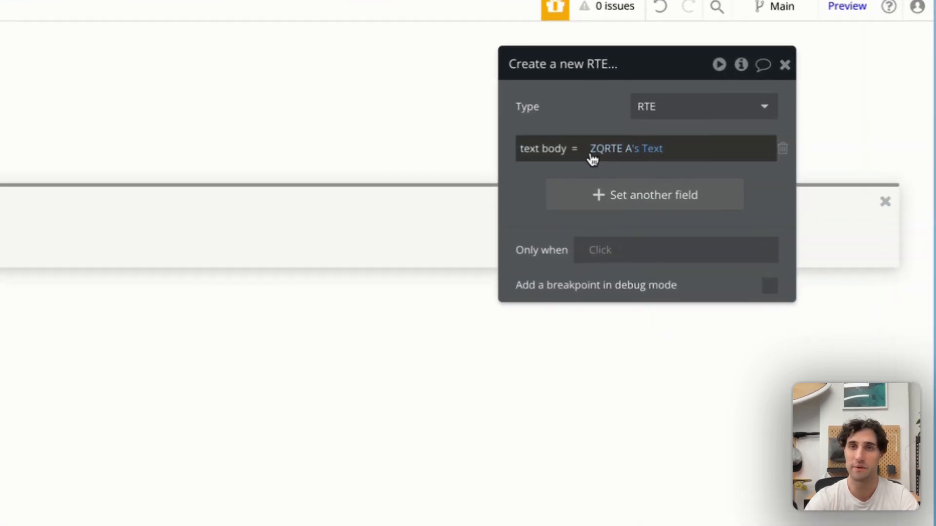
left_click(719, 112)
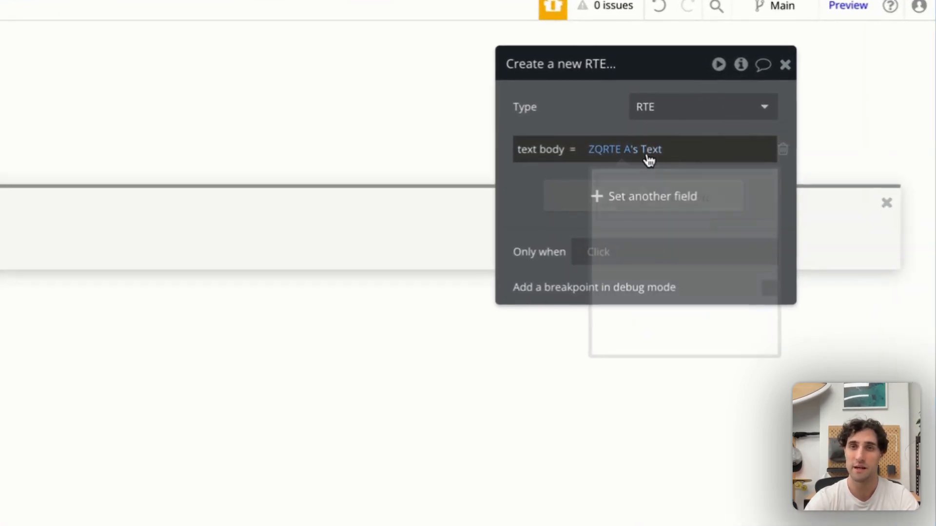
left_click(652, 157)
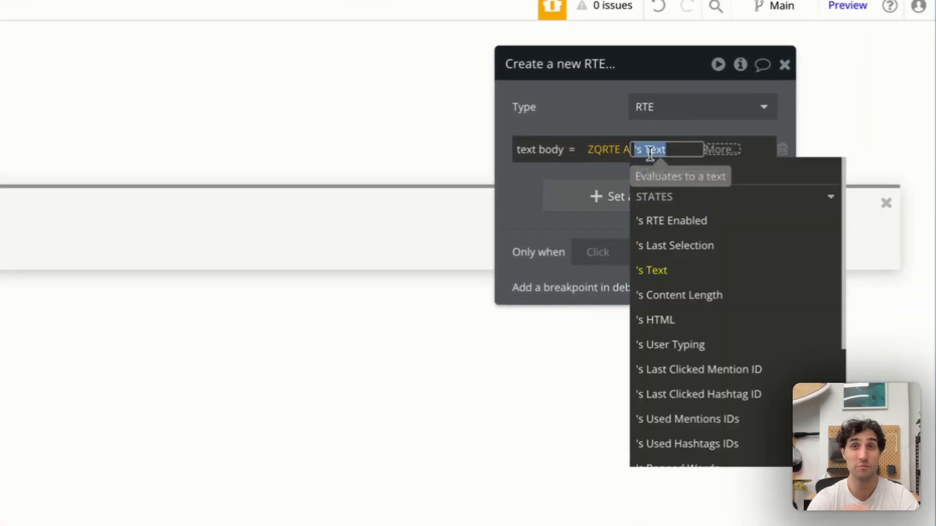
left_click(665, 319)
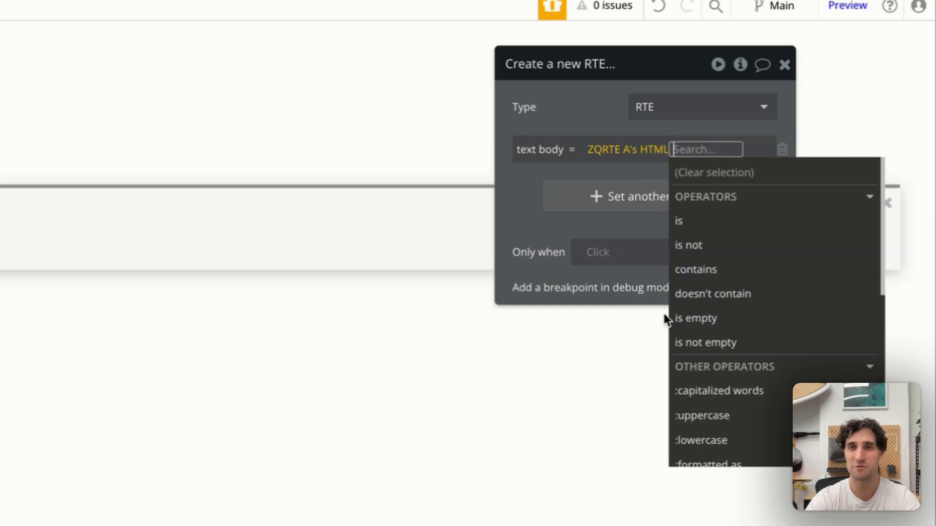
left_click(525, 198)
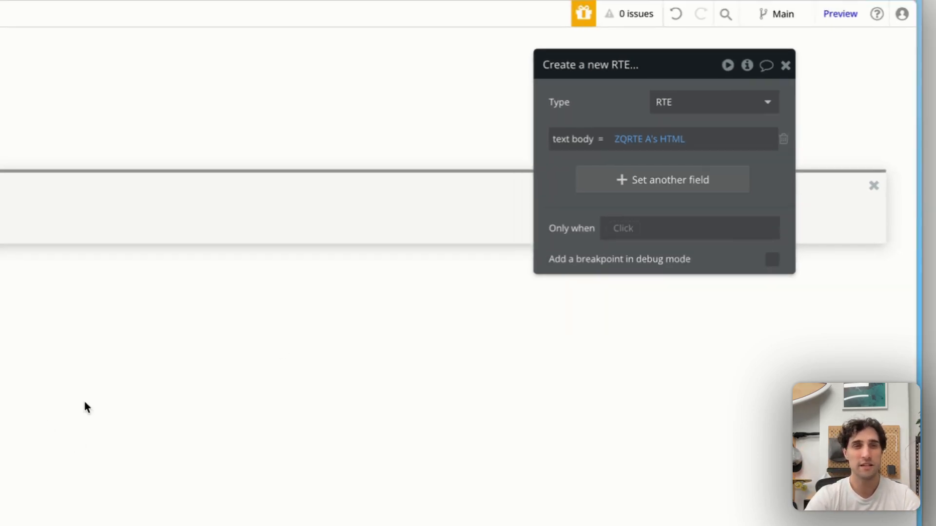
Preview the page again and write "This is bold" and "This is underlined" on two lines in the upper editor
left_click(847, 6)
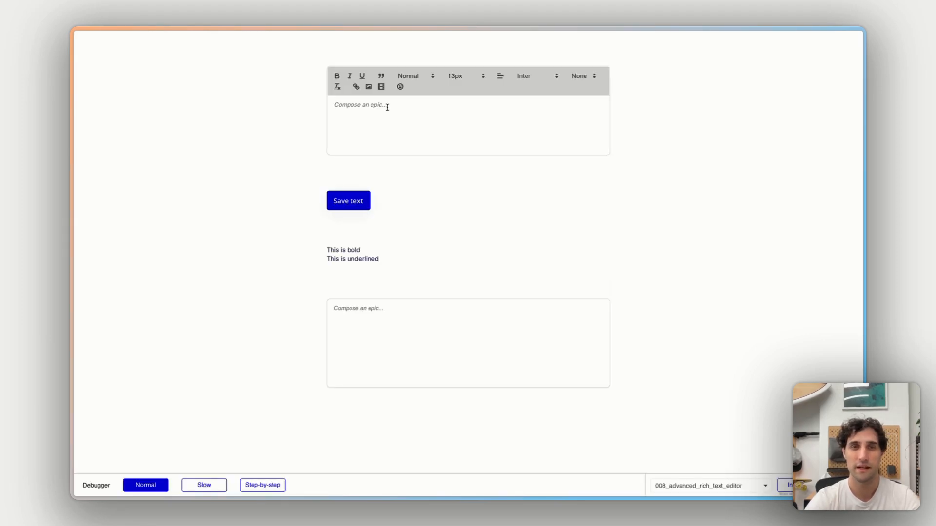
left_click(387, 108)
type("This is bold")
key("Return")
type("T")
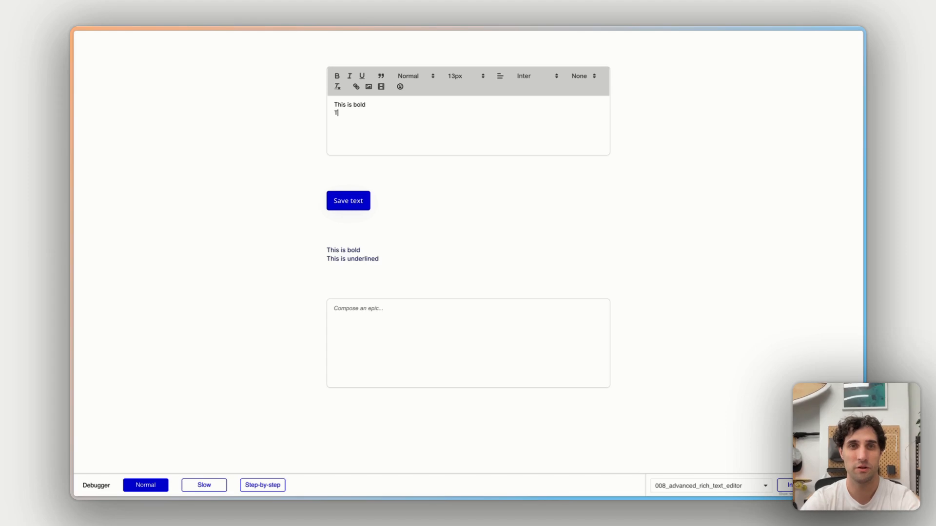
type("his is underline")
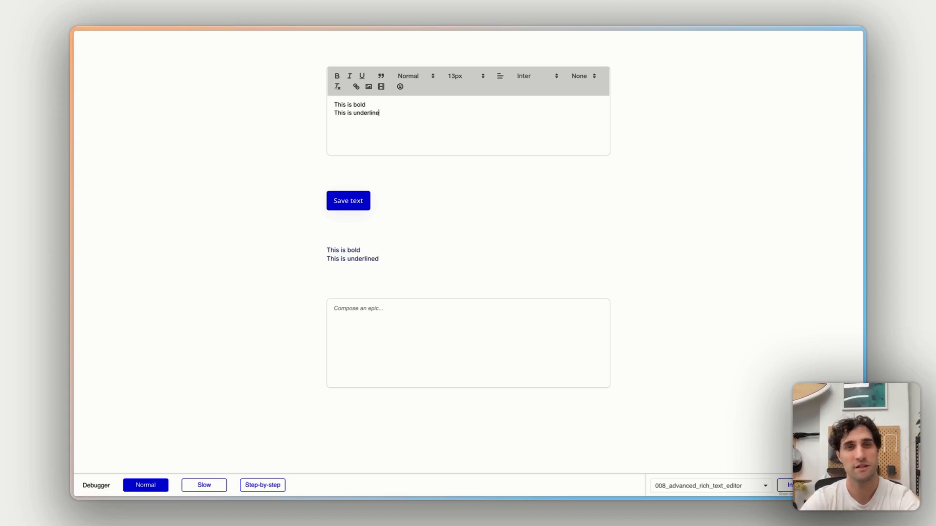
type("d")
Underline the word "underlined", make the word "bold" bold, and save the formatted text with the updated workflow
key("alt+shift+Left")
key("super+u")
key("super+Left")
key("Up")
key("super+Right")
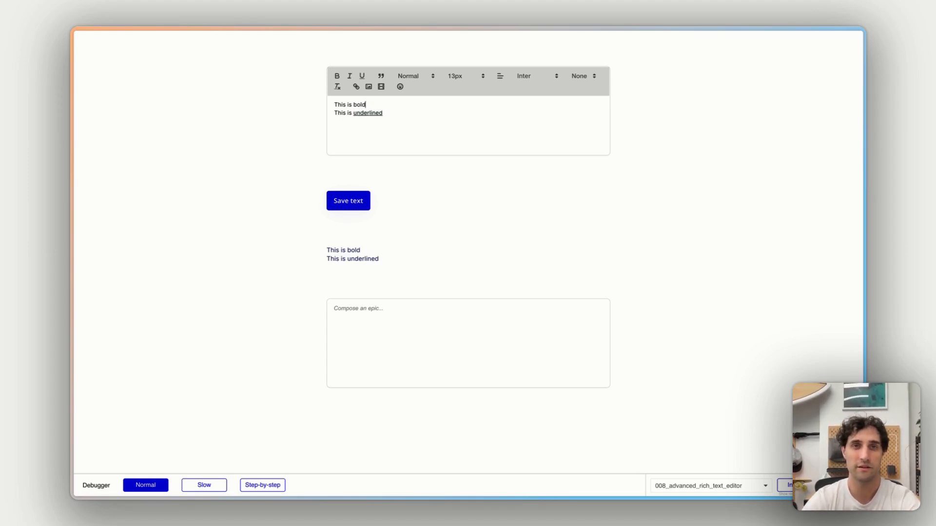
key("alt+shift+Left")
key("super+b")
left_click(351, 202)
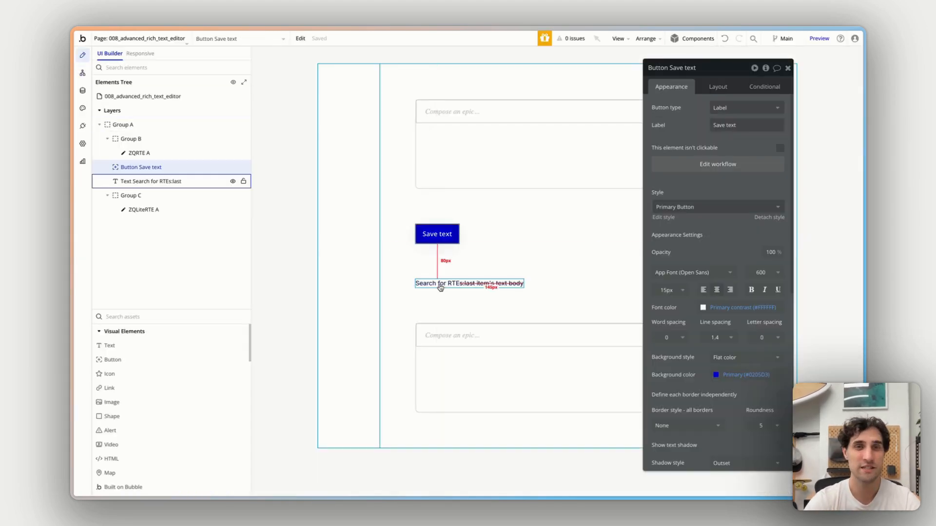
Place an HTML element below the RTE search text in the Bubble editor and copy that text element's expression
left_click(440, 282)
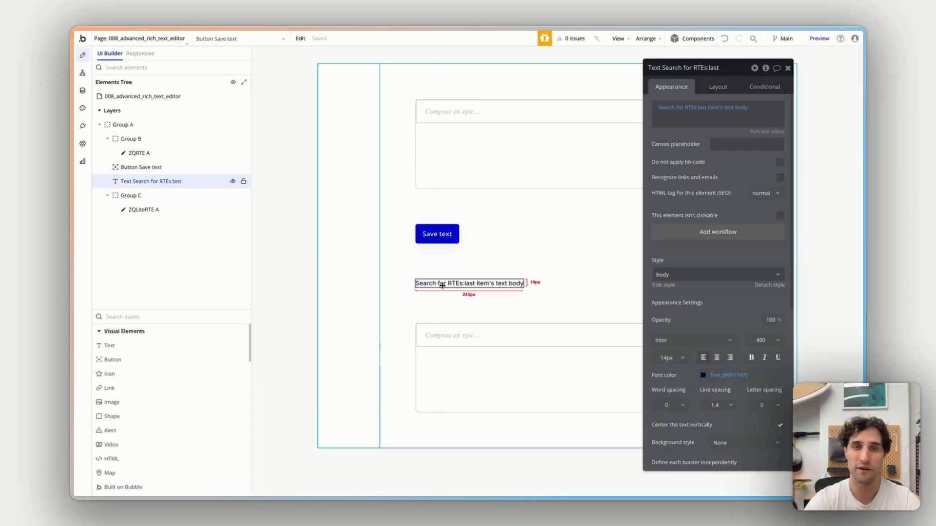
left_click_drag(128, 458, 448, 307)
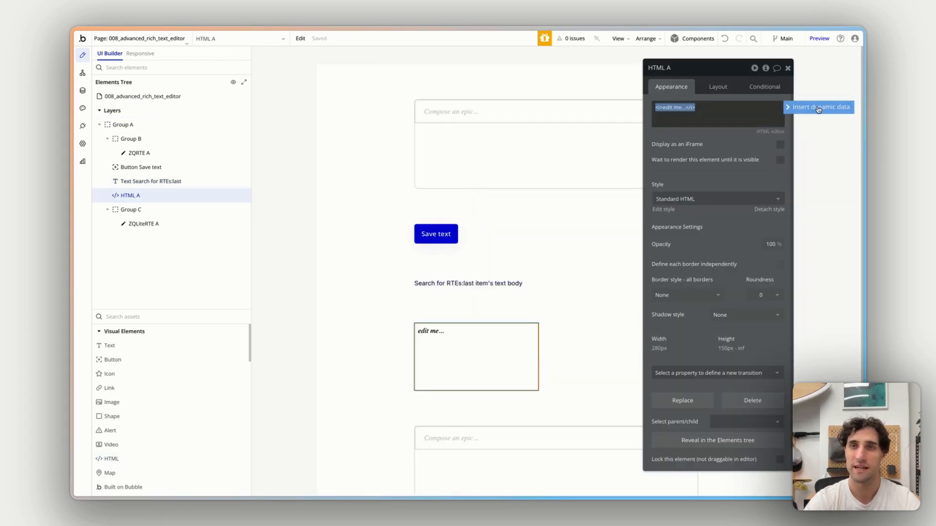
left_click(485, 283)
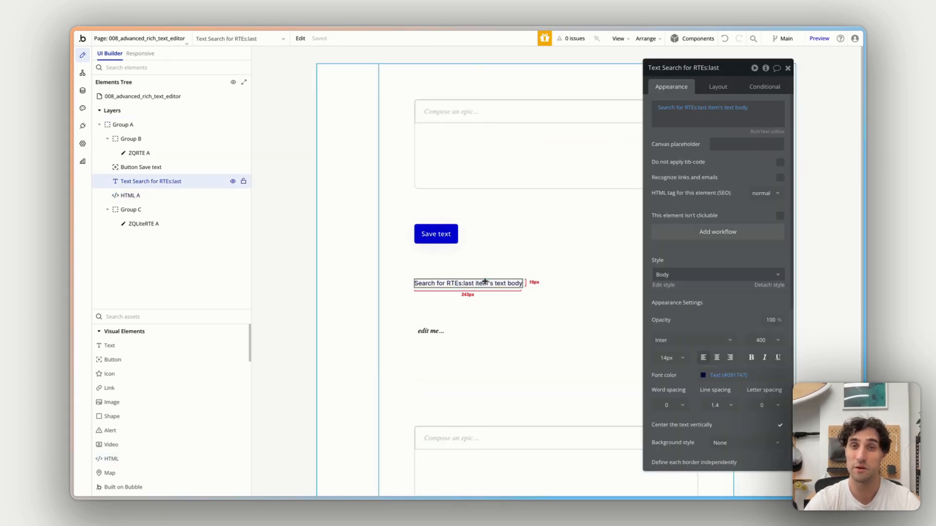
right_click(703, 112)
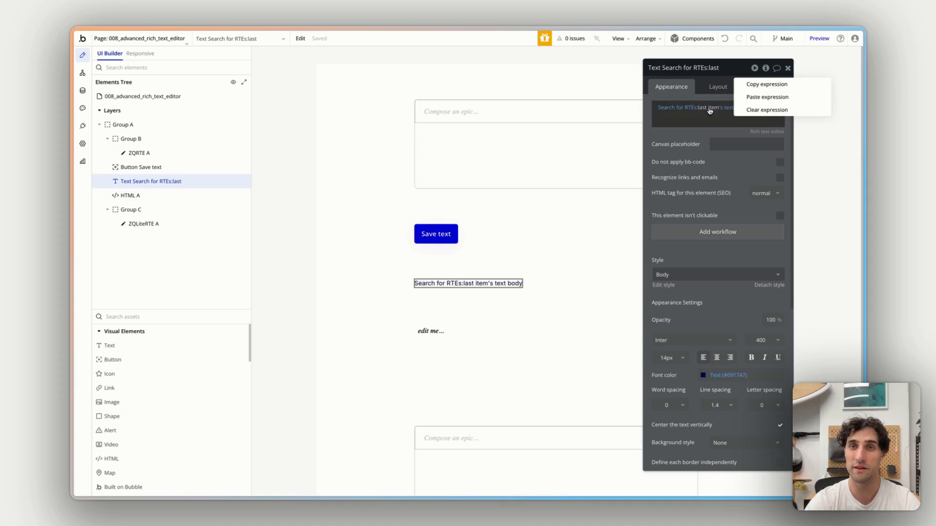
left_click(760, 84)
Replace the HTML element's placeholder content with the copied expression "Search for RTEs:last item's text body"
left_click(441, 332)
left_click(733, 123)
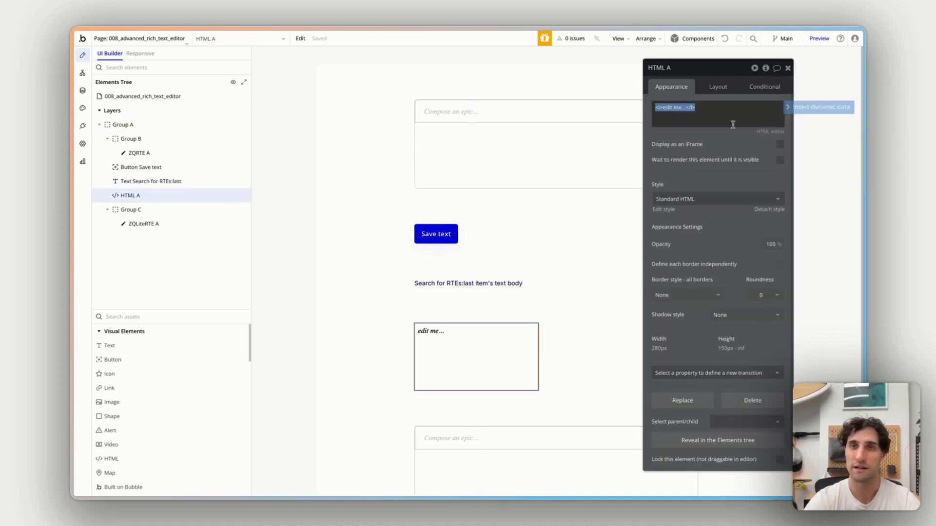
left_click(814, 106)
left_click(649, 118)
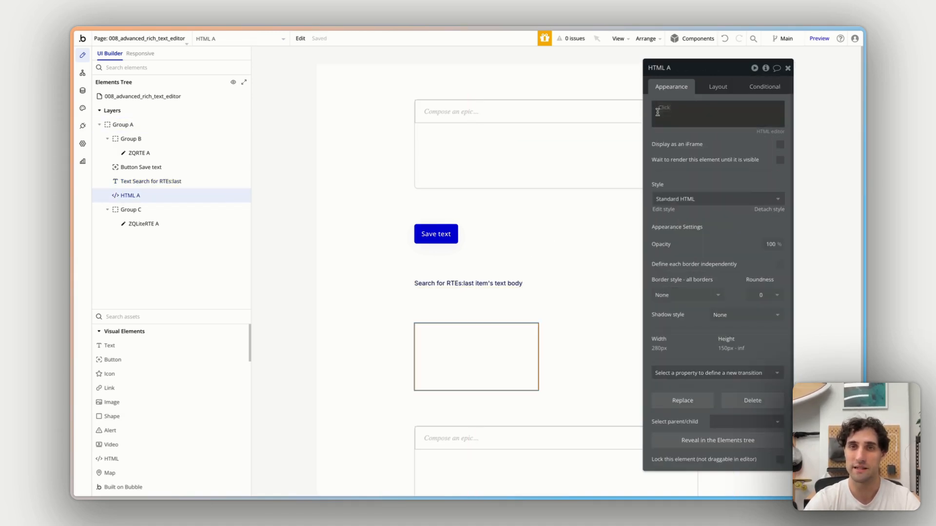
right_click(667, 110)
left_click(711, 96)
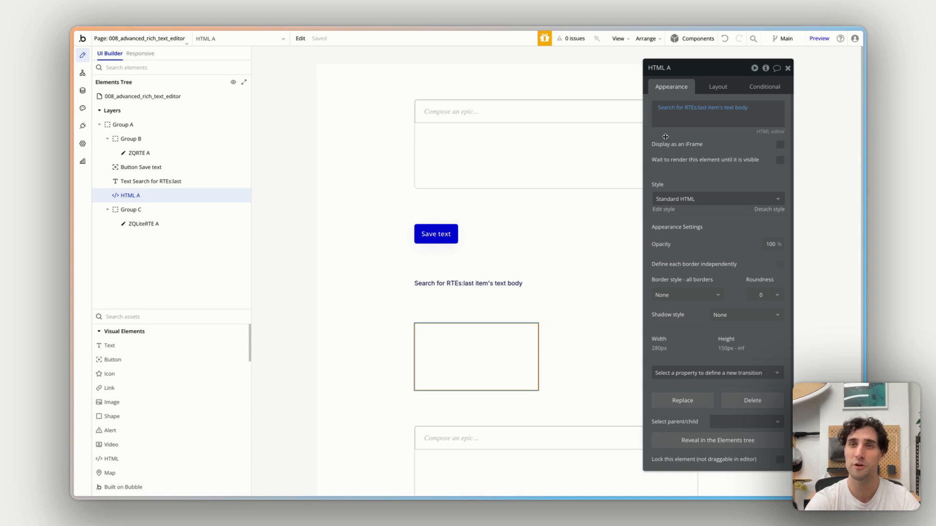
Preview the page with the HTML element and write "This is all BOLD" in the upper rich text editor
left_click(822, 39)
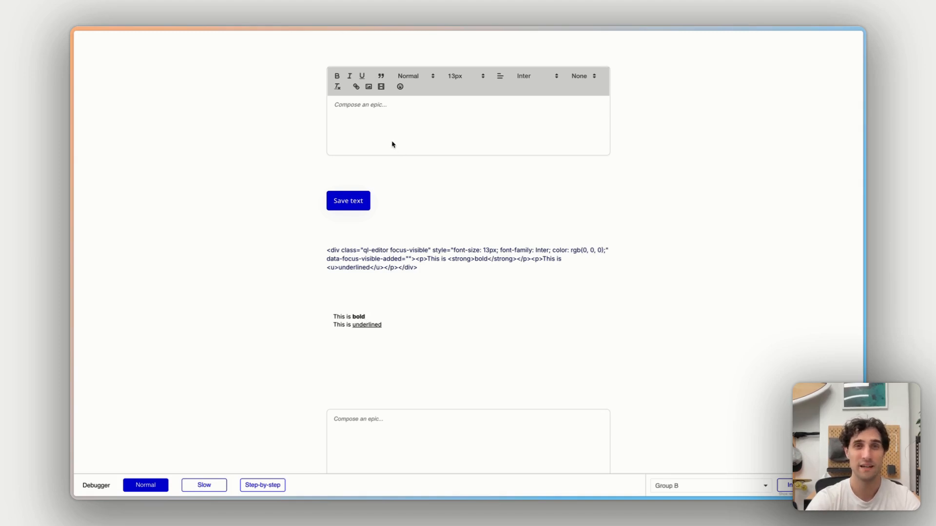
left_click(364, 113)
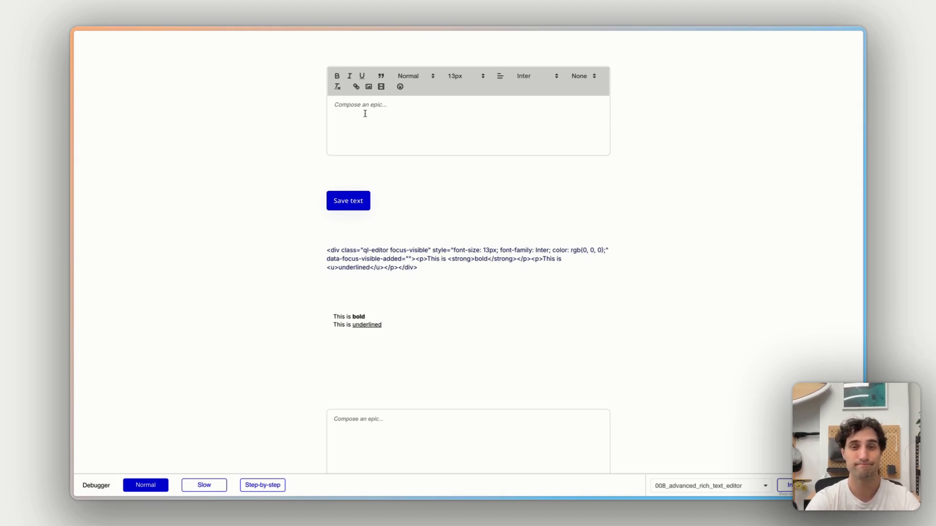
type("This is all bo")
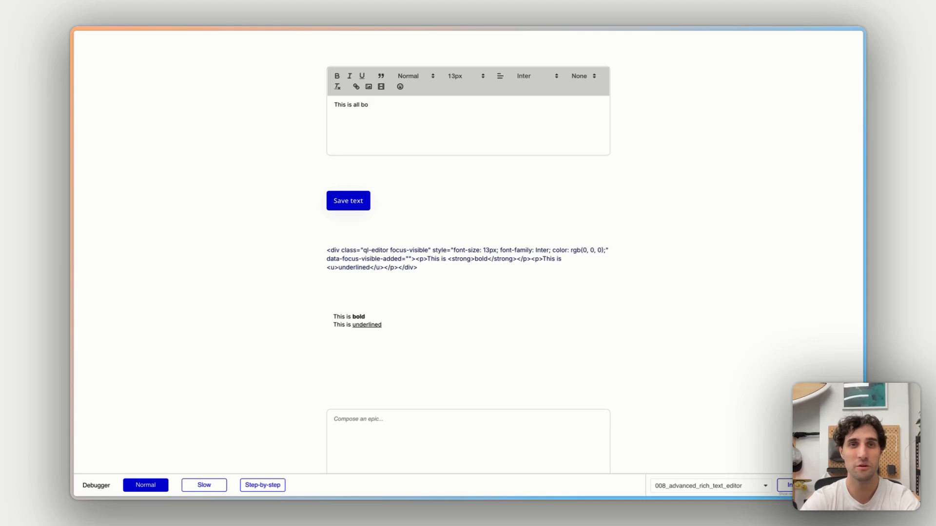
key("shift+Left")
key("shift+Left")
key("BackSpace")
type("BOLD")
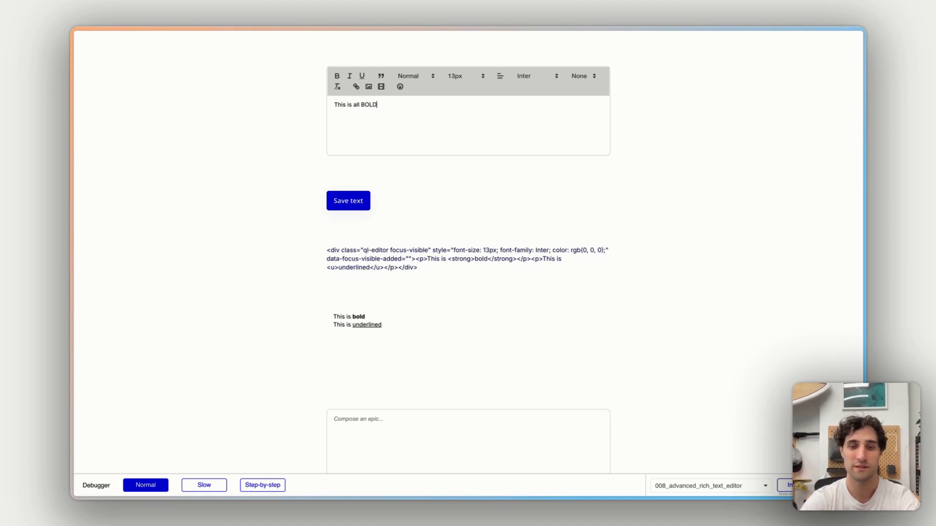
Make the whole "This is all BOLD" line bold and italic, and save the text
key("ctrl+a")
left_click(336, 76)
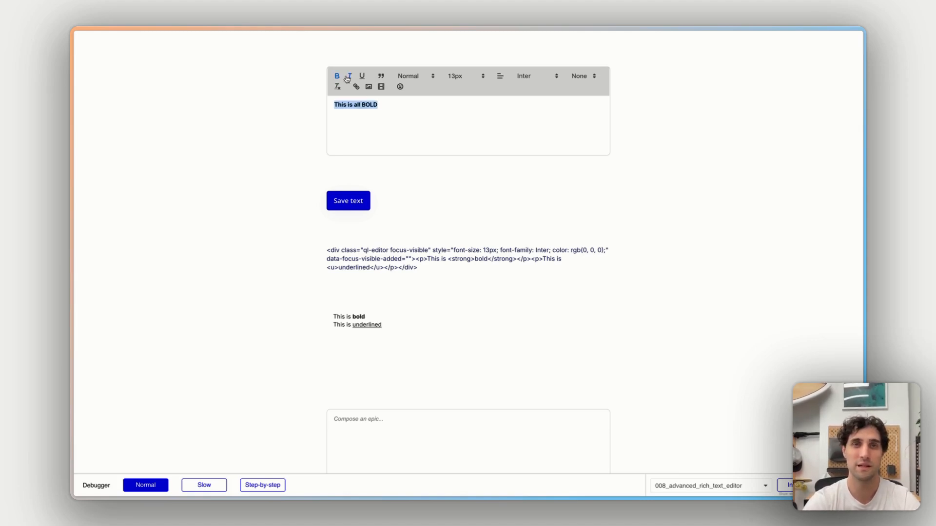
left_click(349, 76)
left_click(391, 102)
left_click(363, 201)
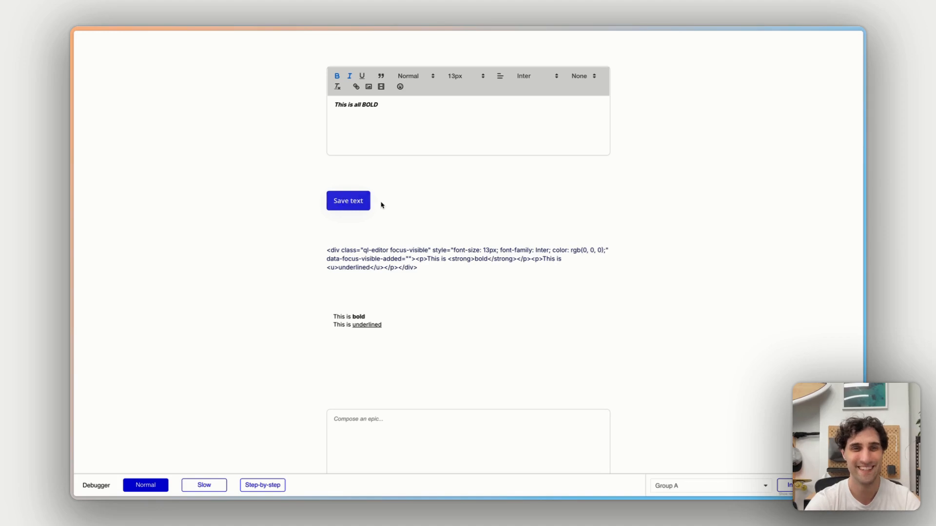
Compare the HTML element's formatted output with the raw markup in the text element, and return to the Bubble editor
left_click_drag(380, 308, 331, 309)
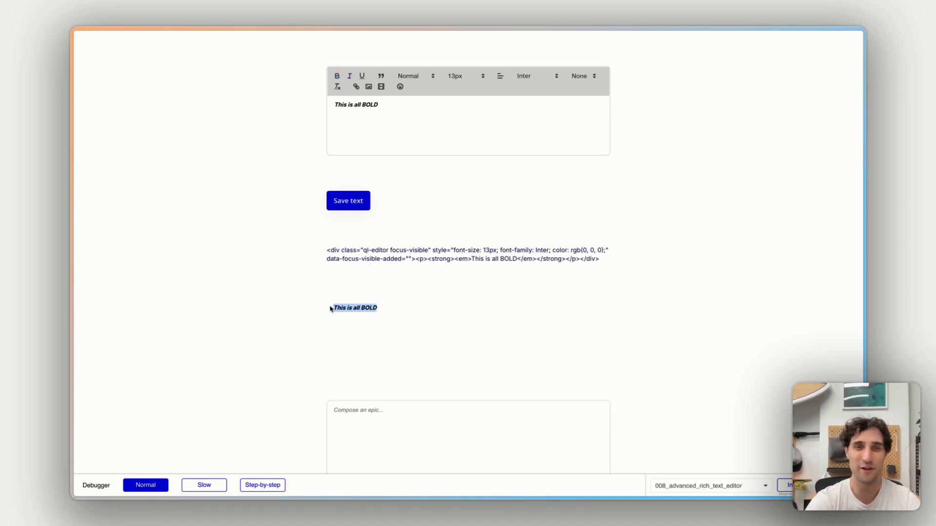
left_click(441, 319)
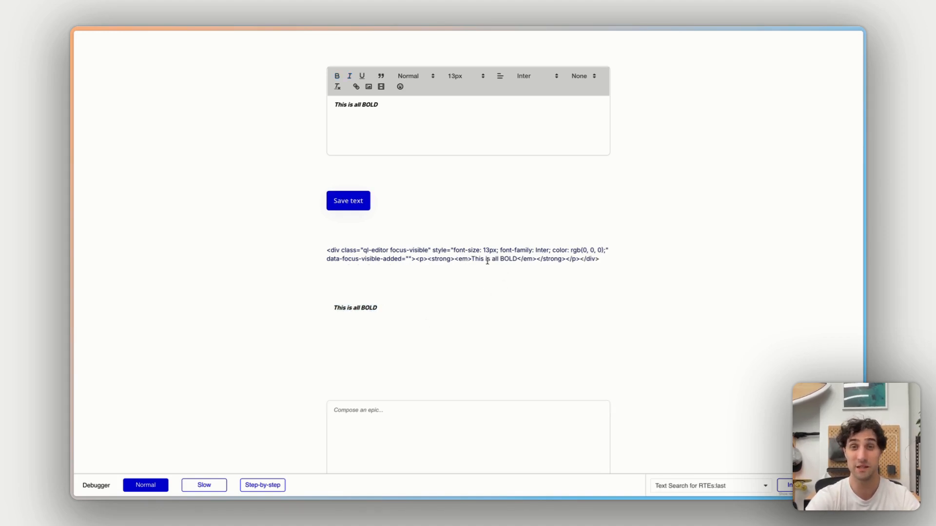
left_click_drag(436, 250, 495, 265)
left_click(498, 272)
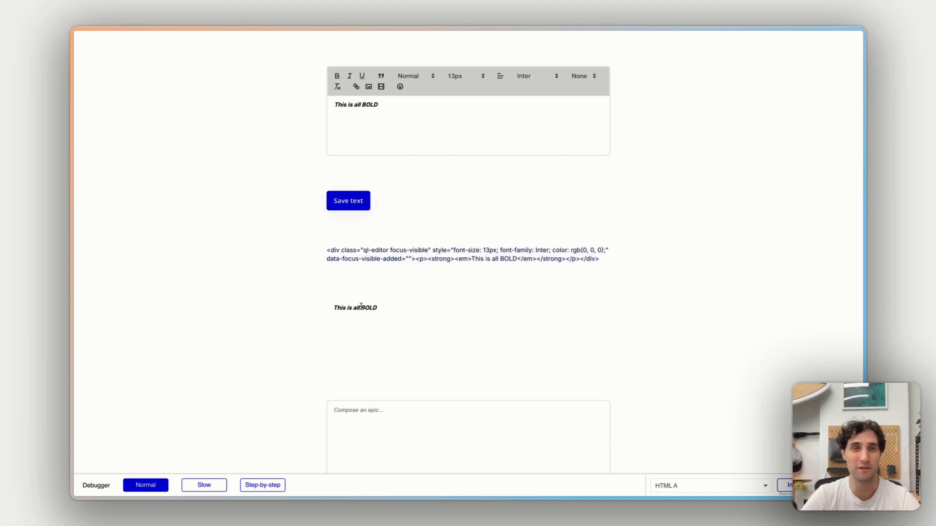
key("ctrl+Tab")
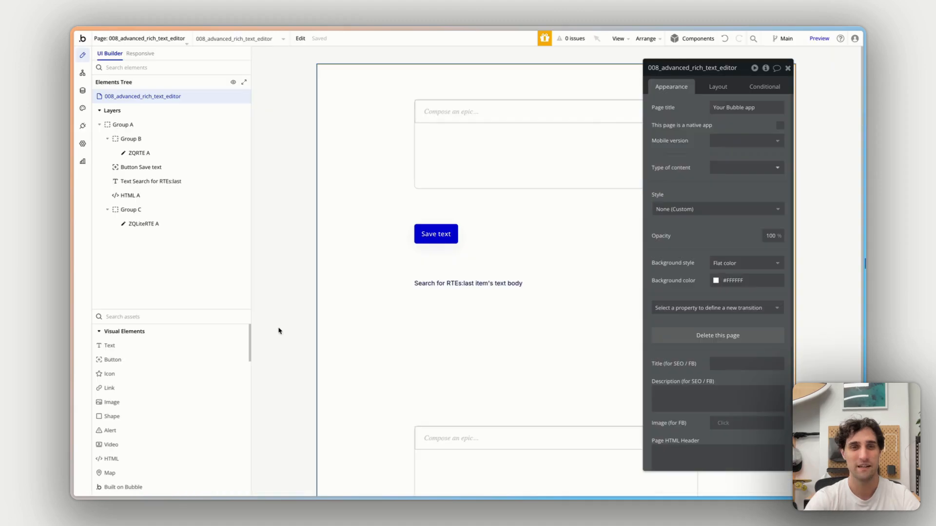